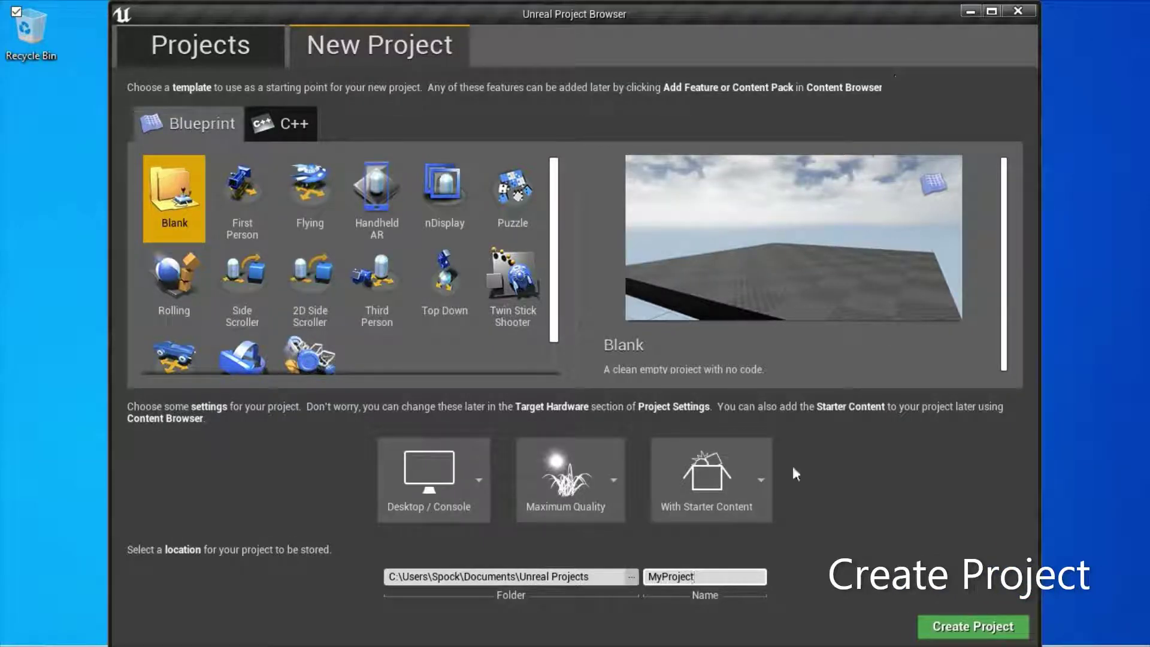
Step: Create a new project named MirrorPlanar, replacing the default MyProject name
double_click(698, 578)
type("Mirro")
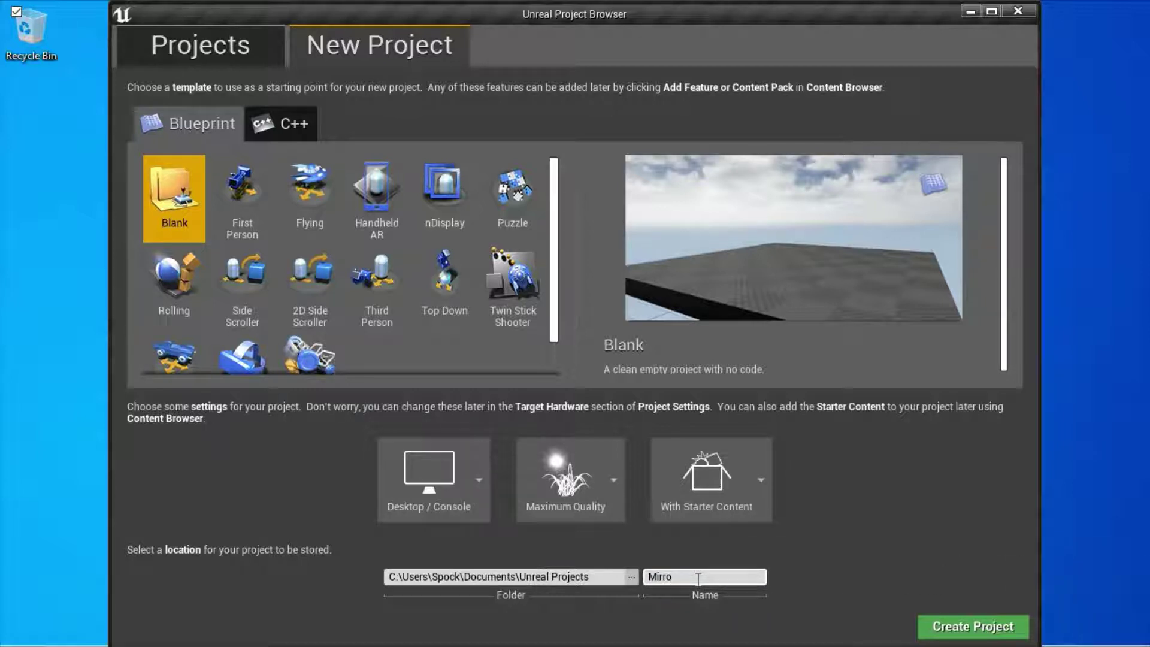
type("rPlanar")
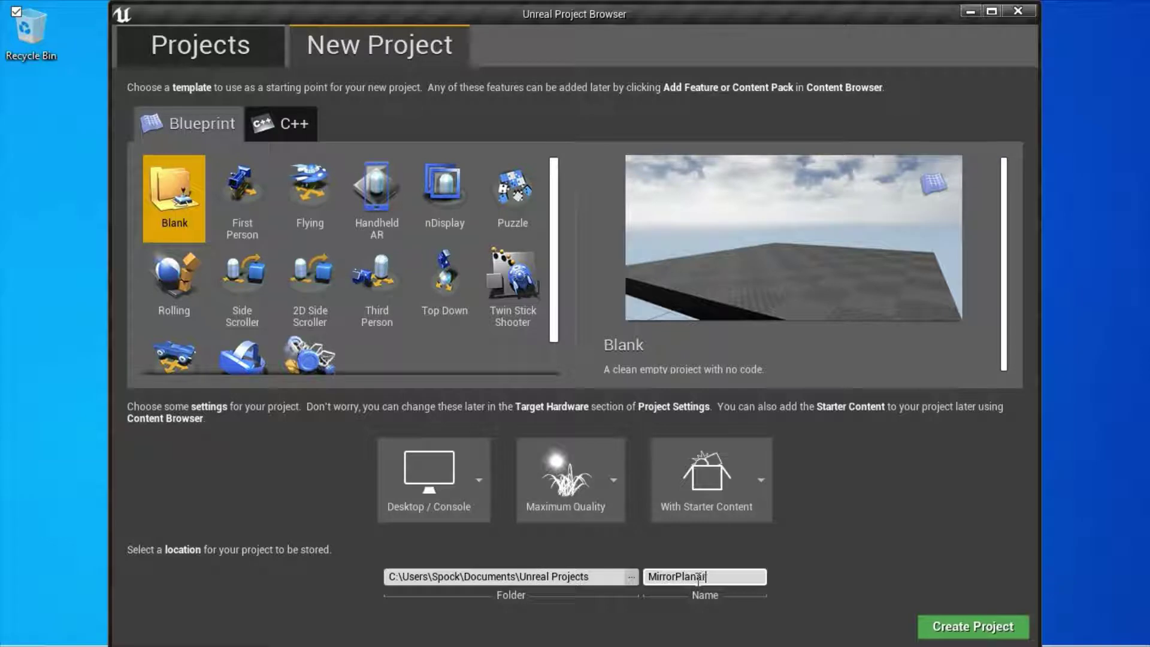
left_click(974, 627)
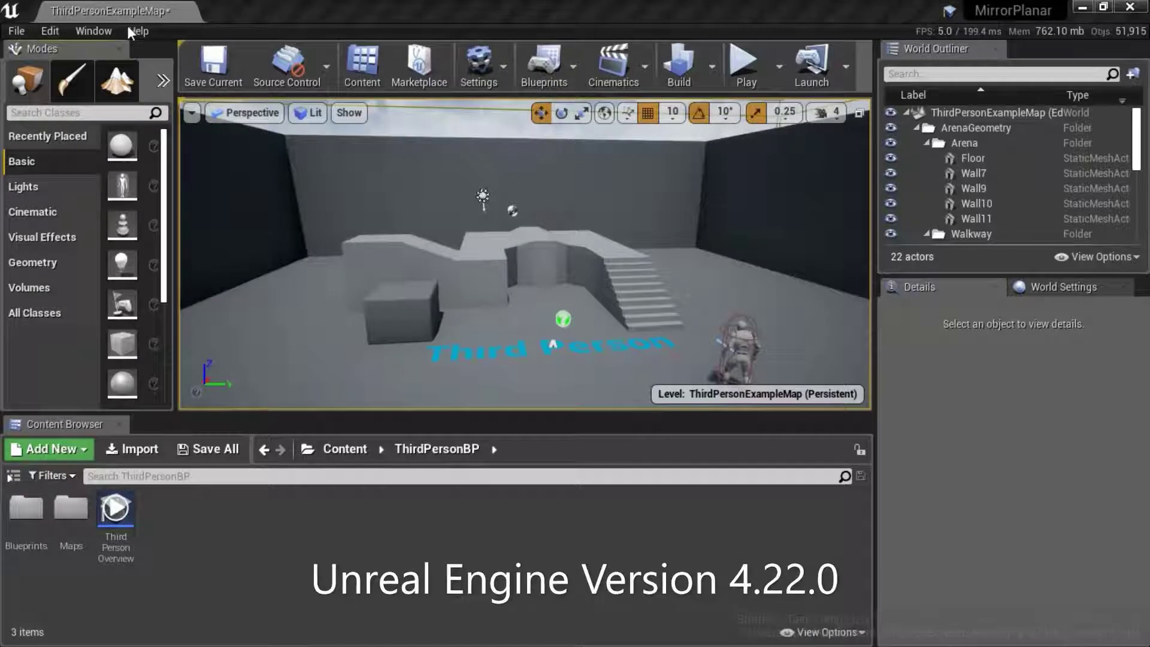
left_click(127, 30)
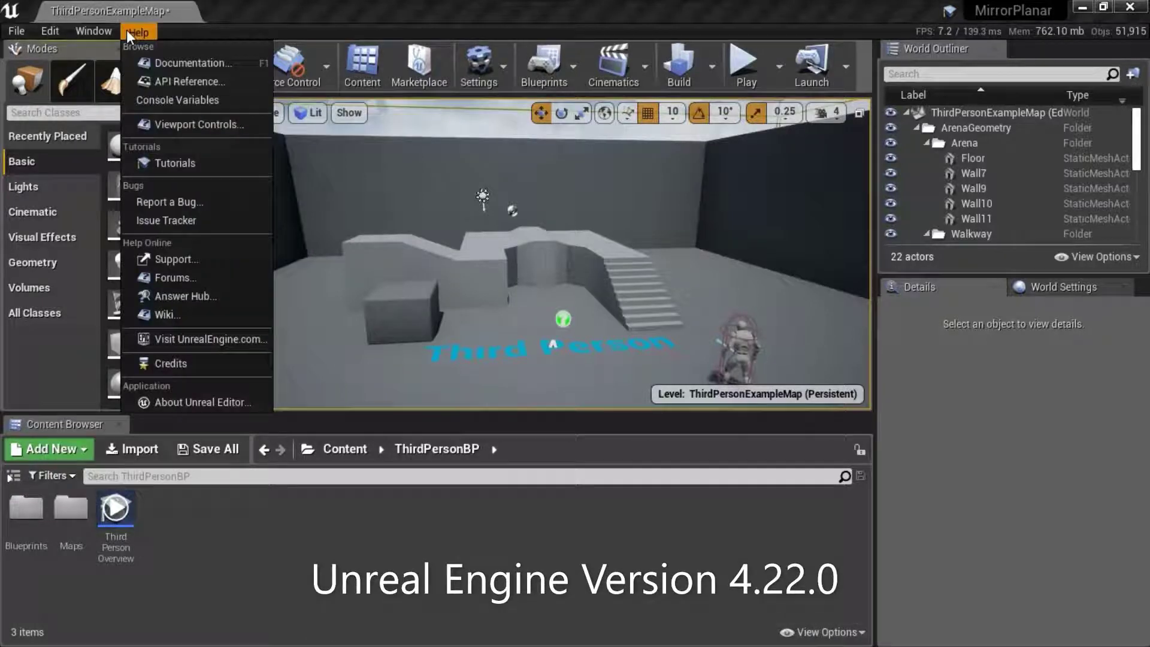
left_click(229, 398)
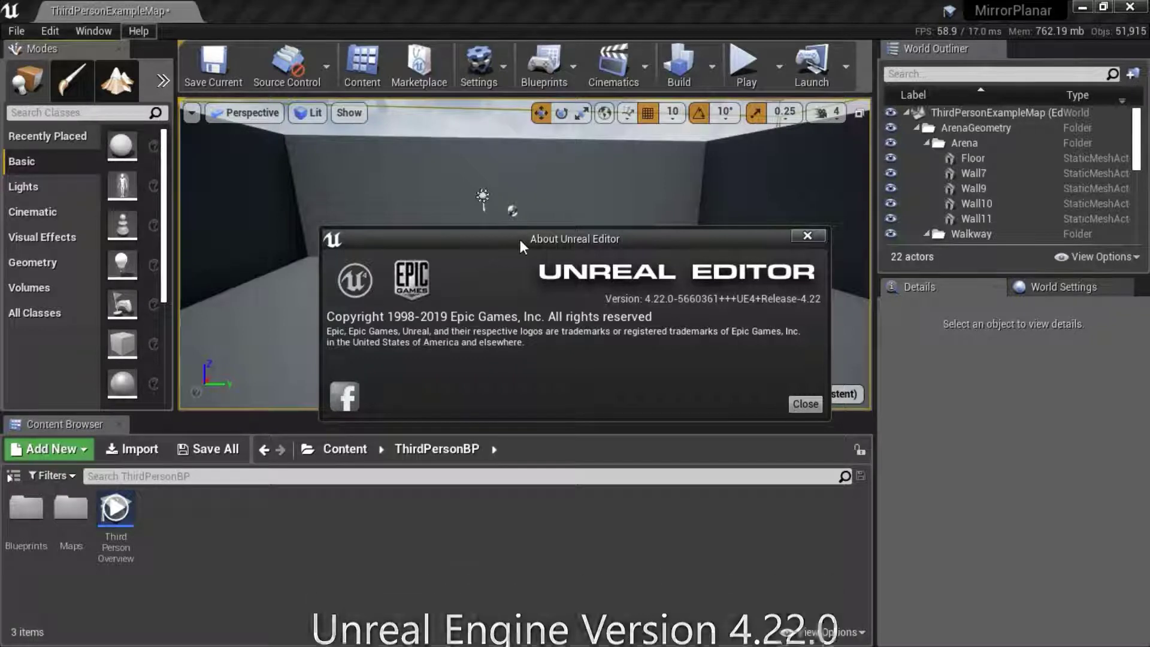
left_click(805, 405)
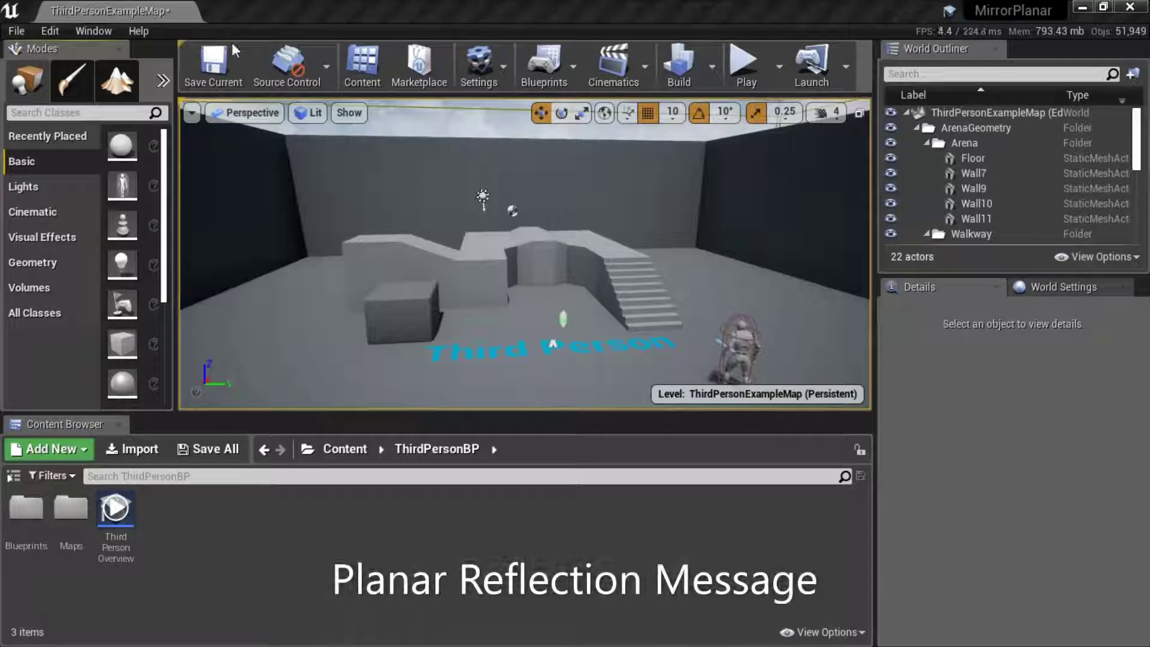
Step: Search the Modes panel for 'plan' and place a Planar Reflection actor in the viewport
left_click(49, 114)
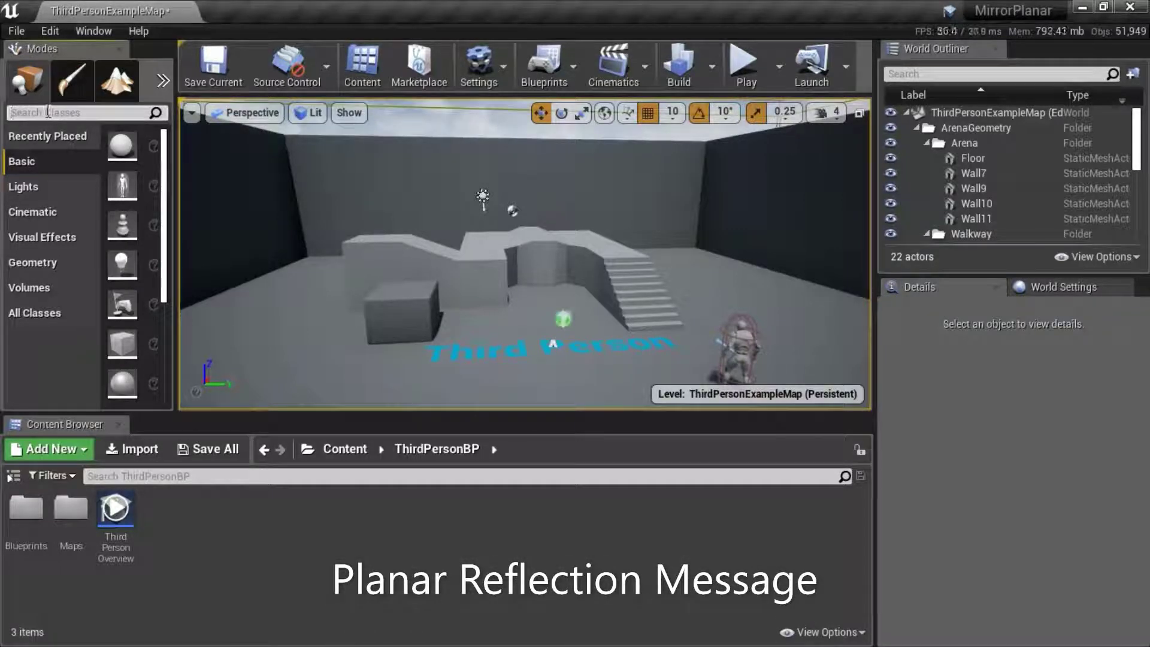
type("plan")
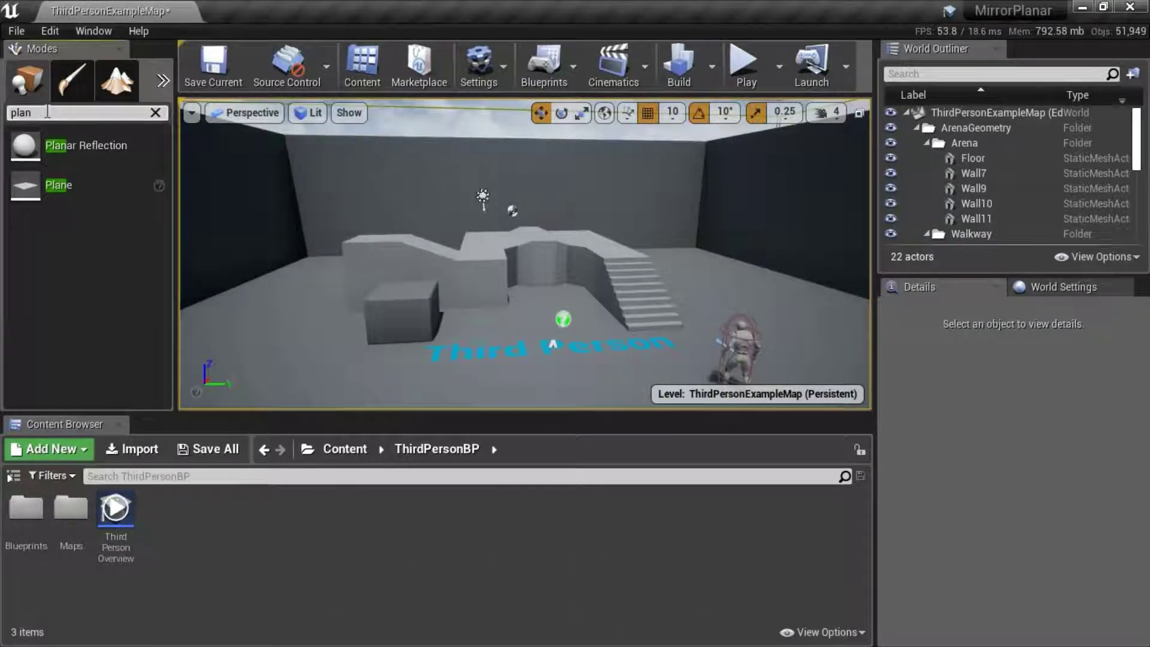
left_click_drag(57, 145, 240, 171)
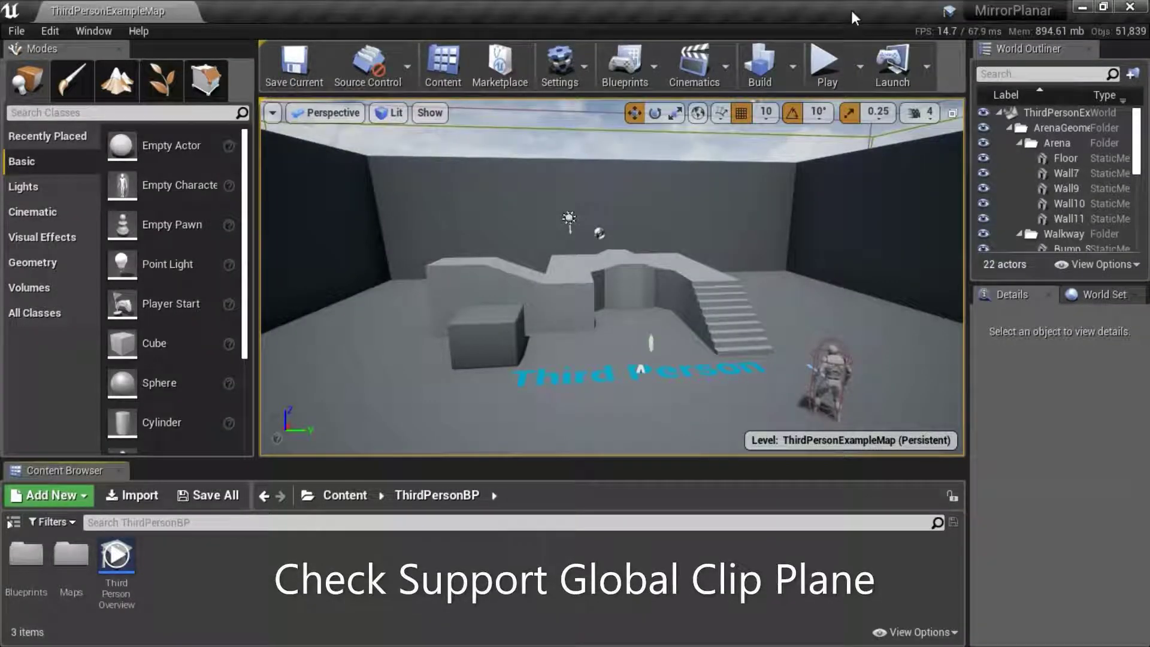
Step: Enable 'Support global clip plane for Planar Reflections' in Project Settings and restart the editor
left_click(50, 31)
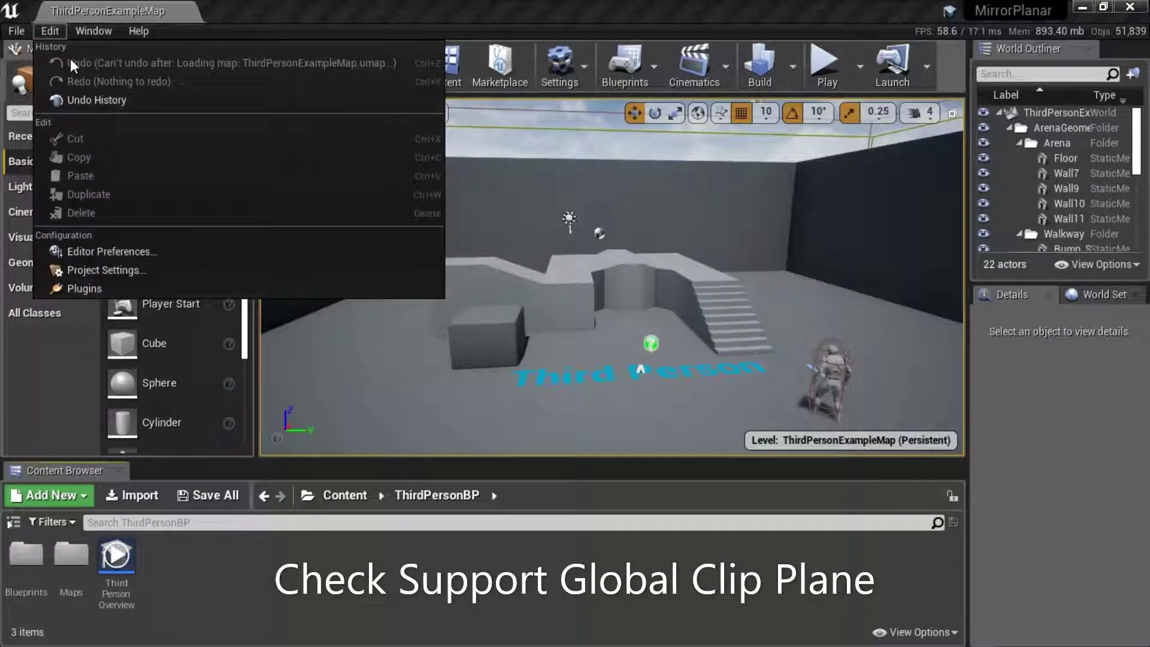
left_click(157, 270)
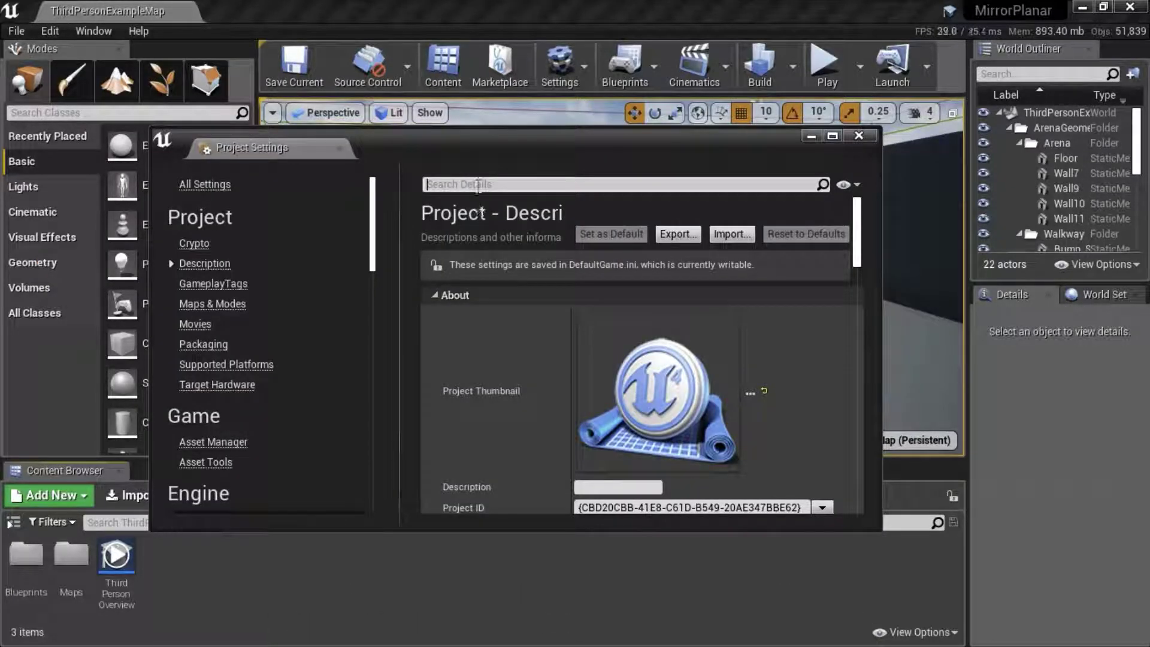
type("global")
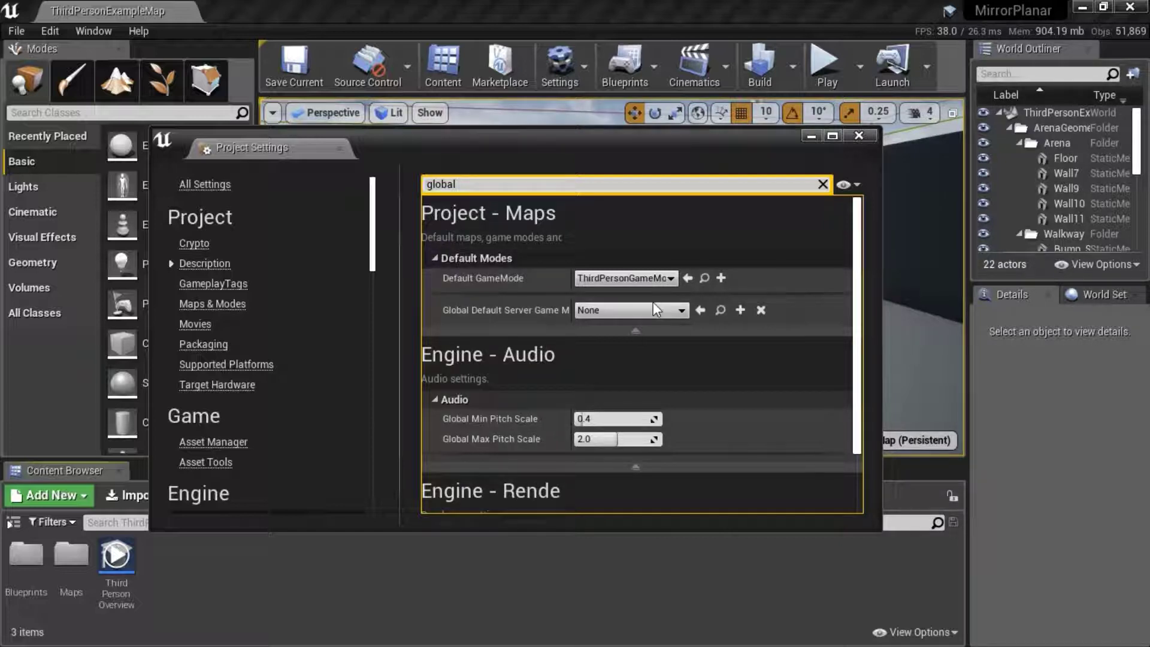
left_click_drag(858, 440, 862, 485)
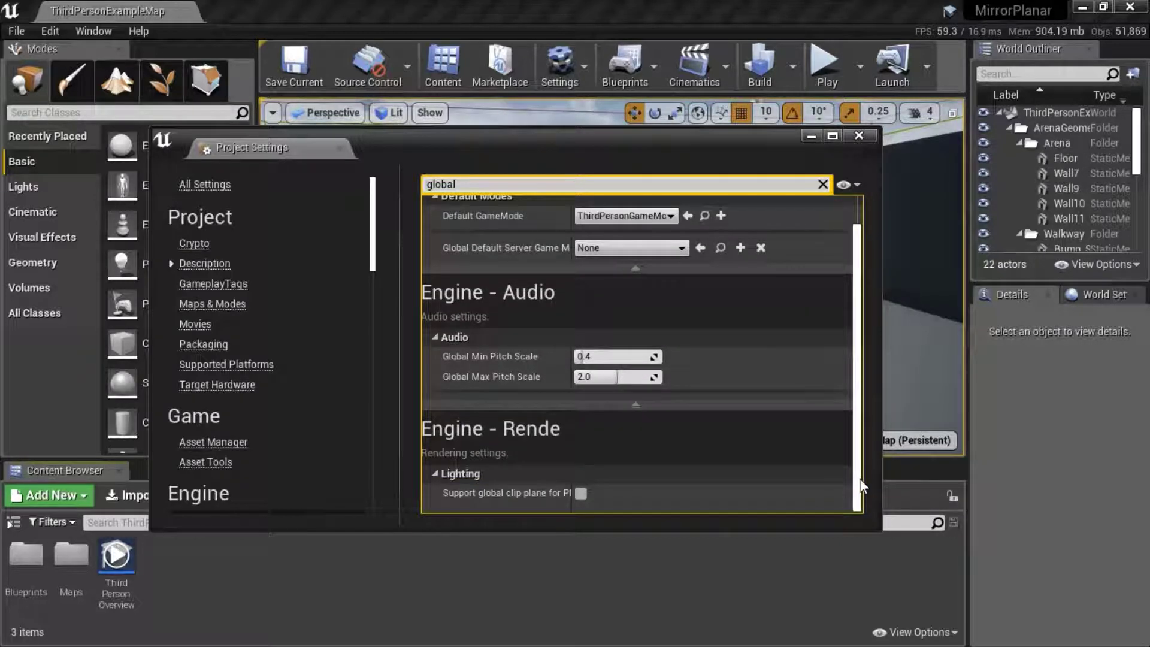
left_click(584, 498)
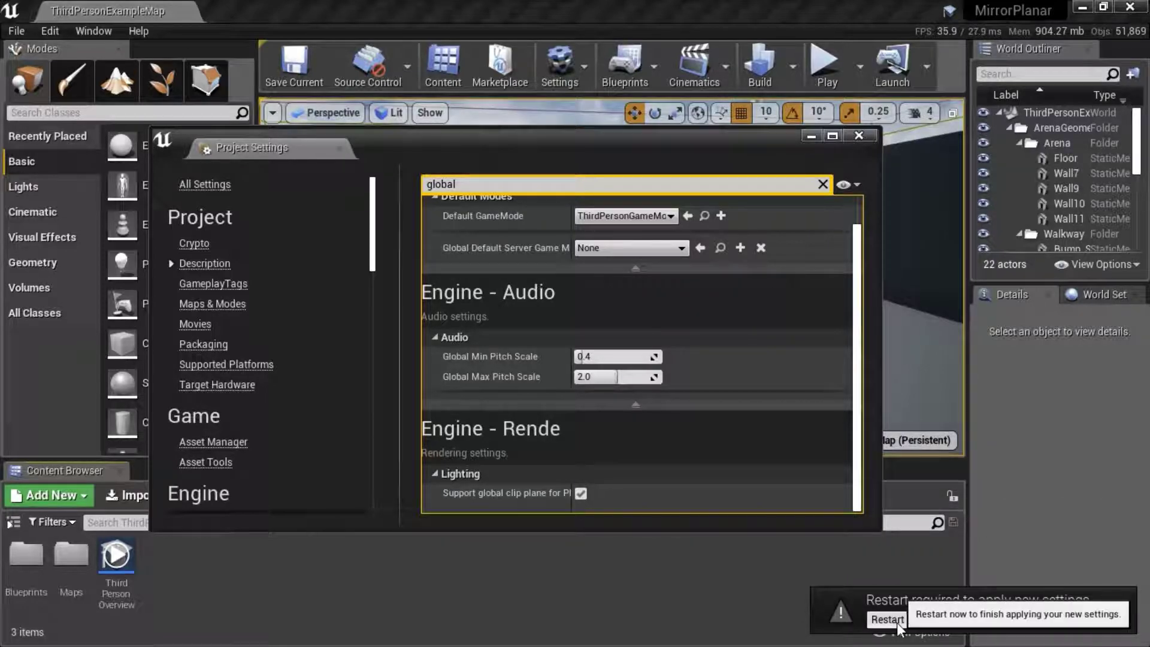
left_click(897, 619)
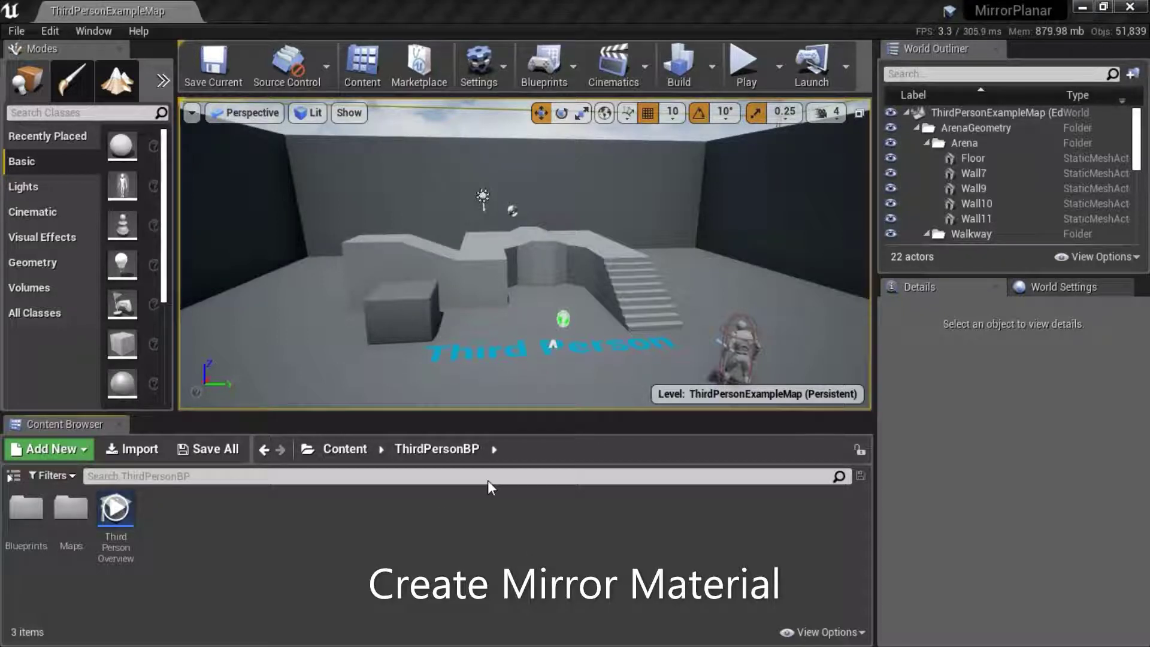
Step: Create a material named Mirror in the top-level Content folder and open it for editing
left_click(344, 453)
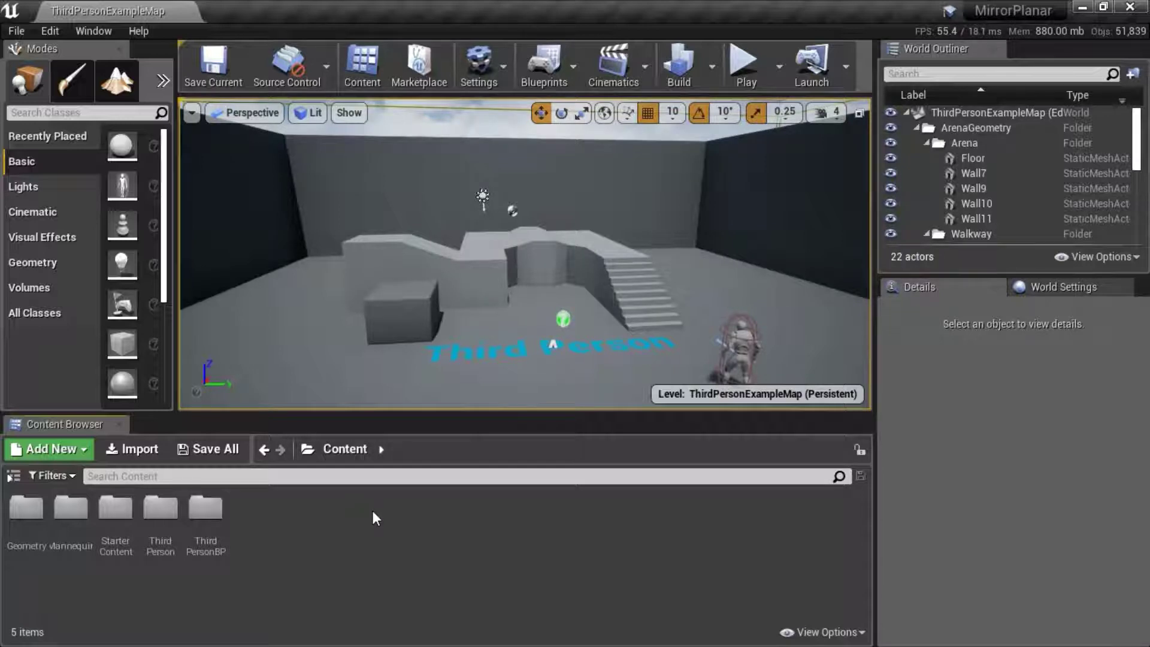
left_click(81, 448)
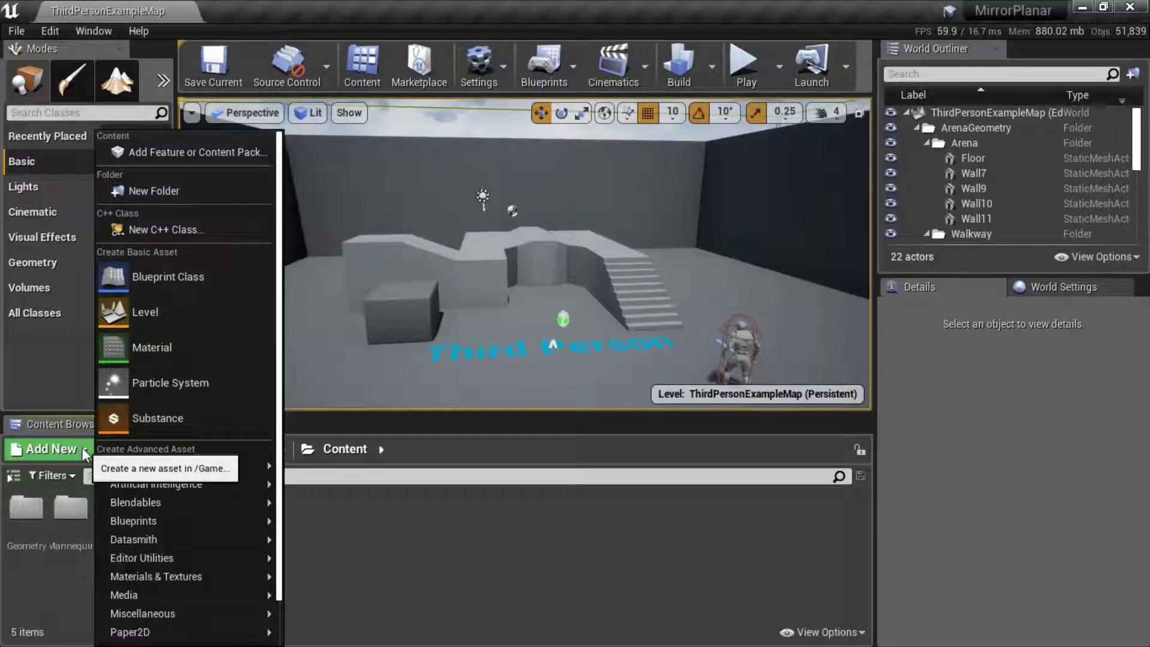
left_click(192, 353)
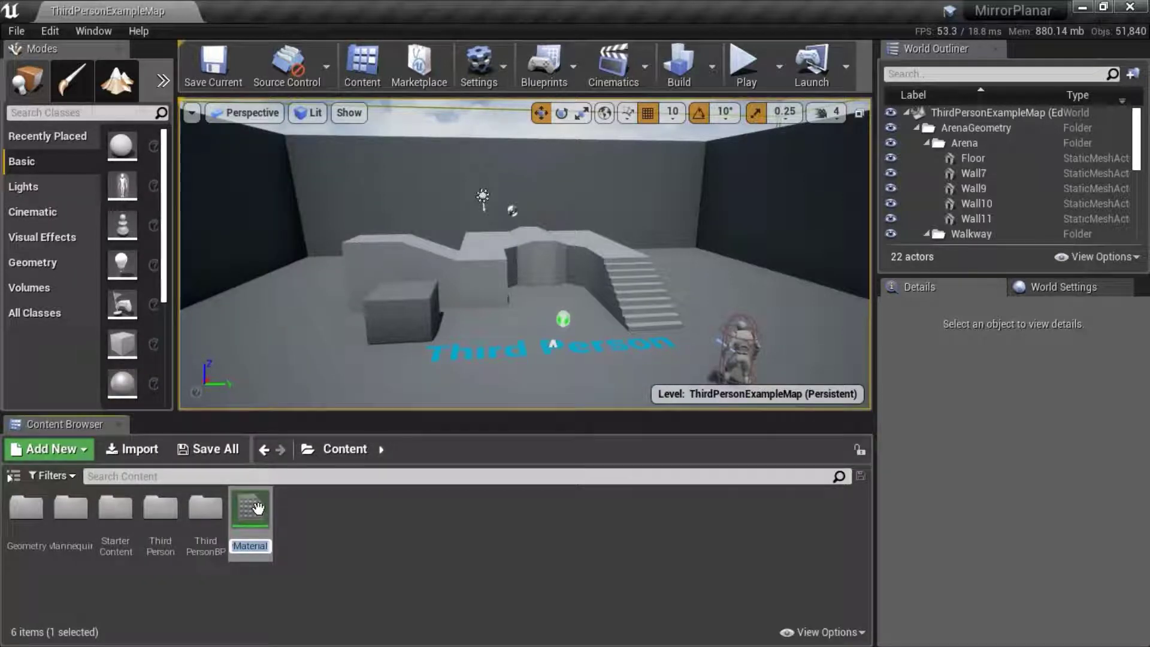
type("Mirror")
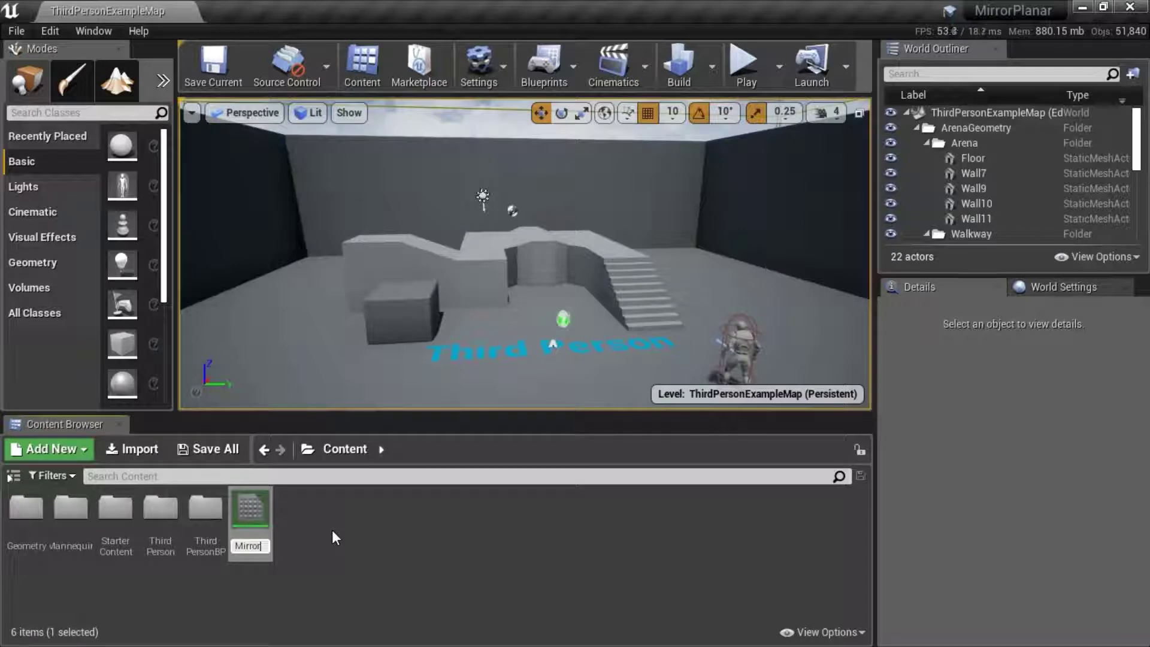
key("Return")
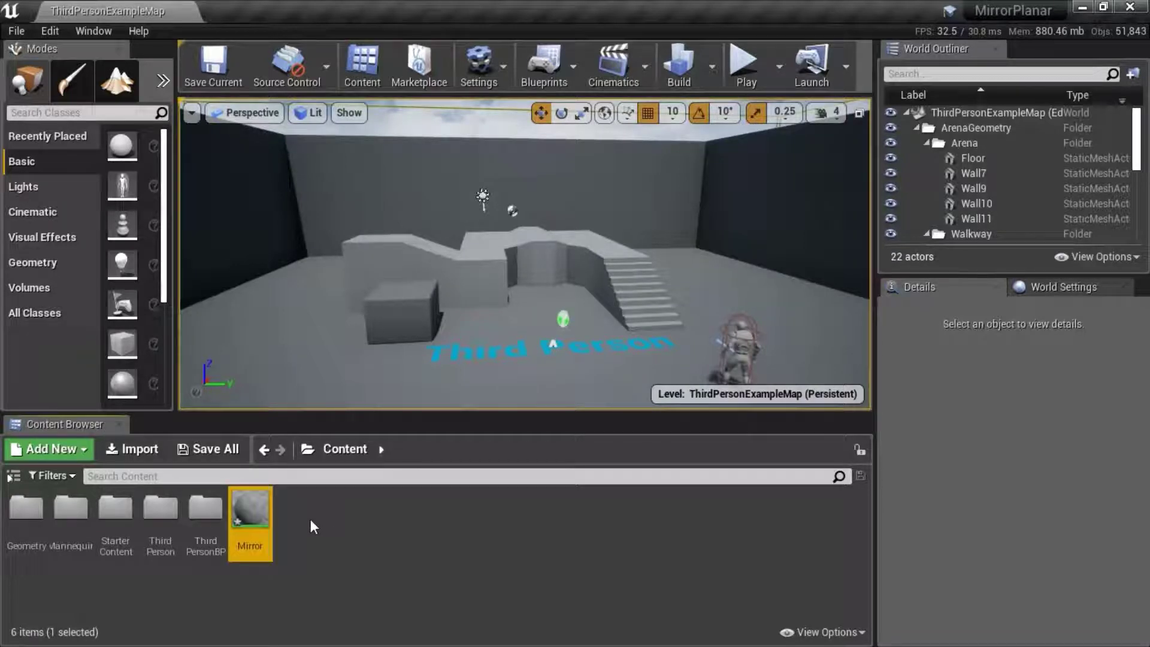
double_click(261, 514)
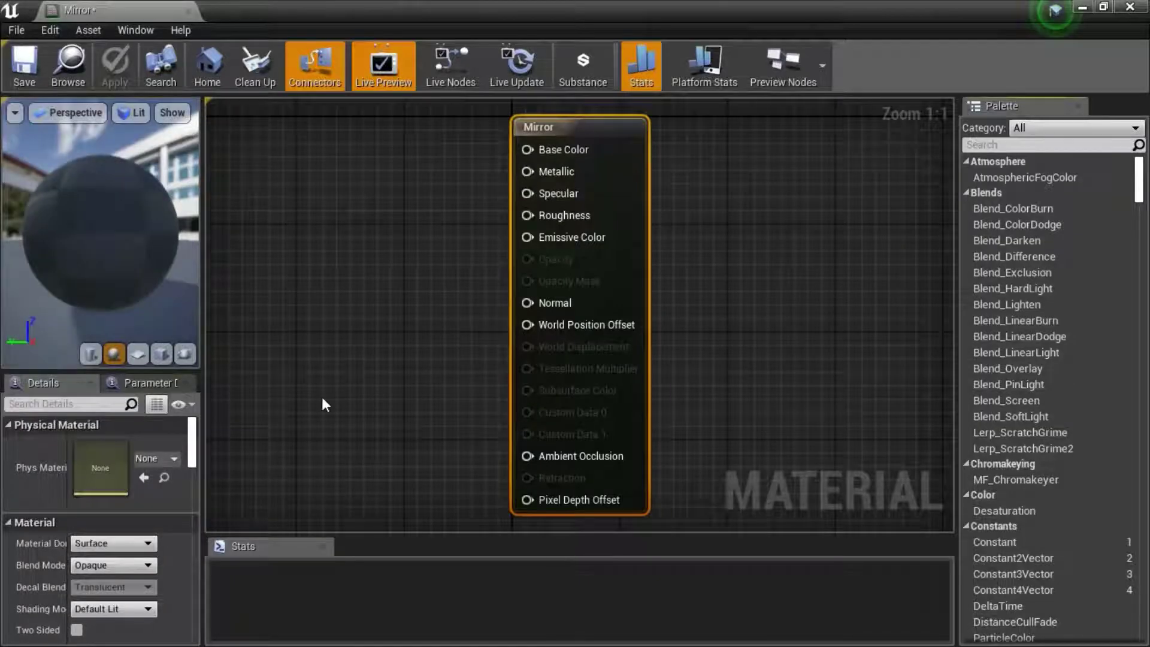
Step: Promote the Base Color and Metallic inputs to parameter nodes, stacked on the left
right_click(556, 151)
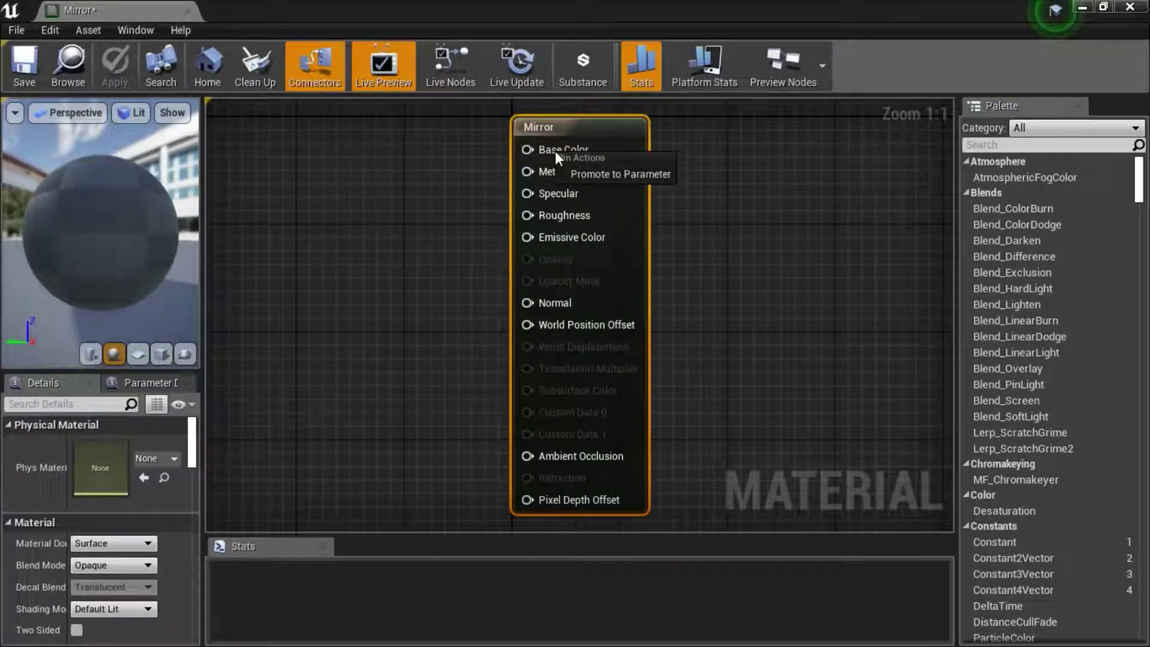
left_click(580, 167)
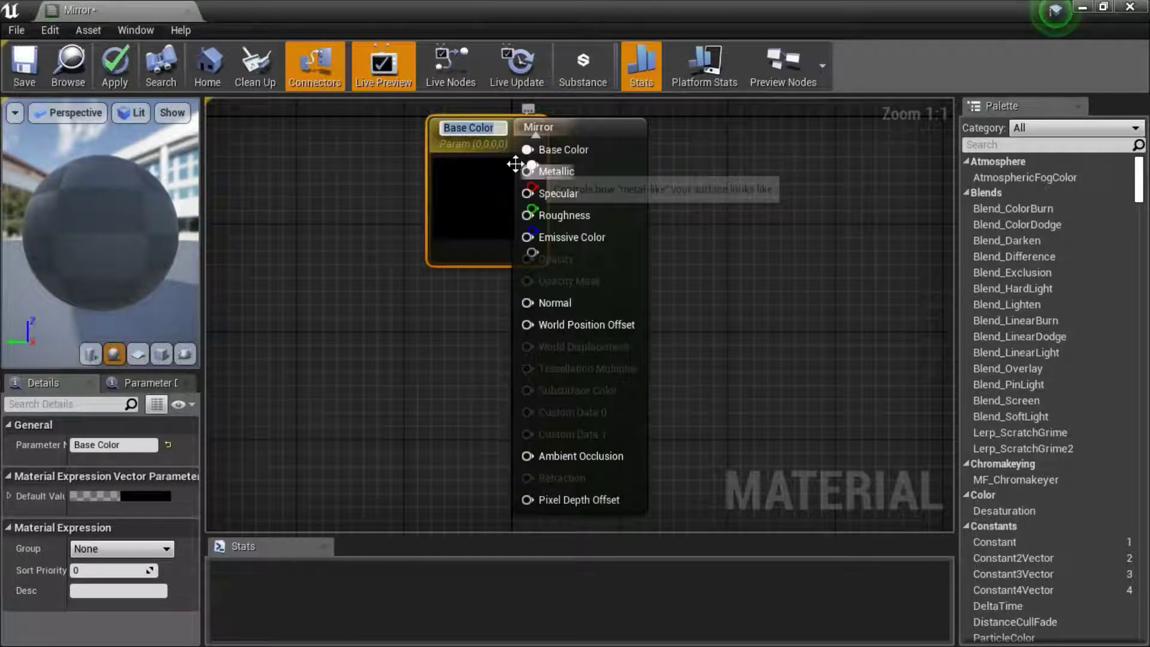
left_click_drag(491, 150, 308, 151)
right_click(549, 175)
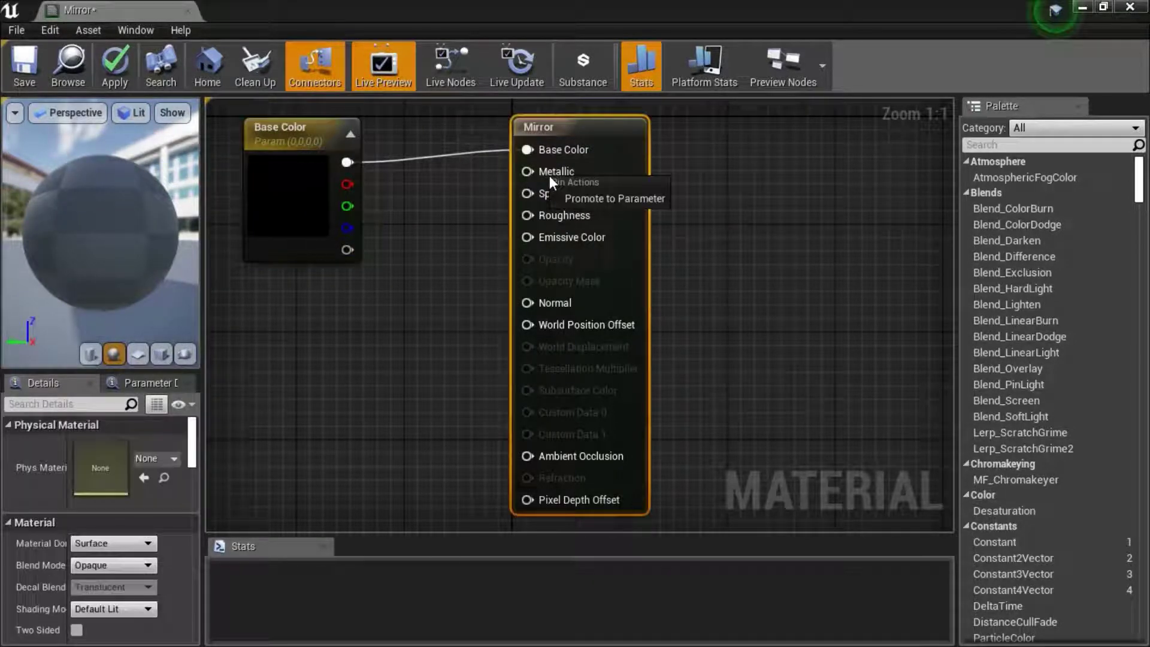
left_click(585, 196)
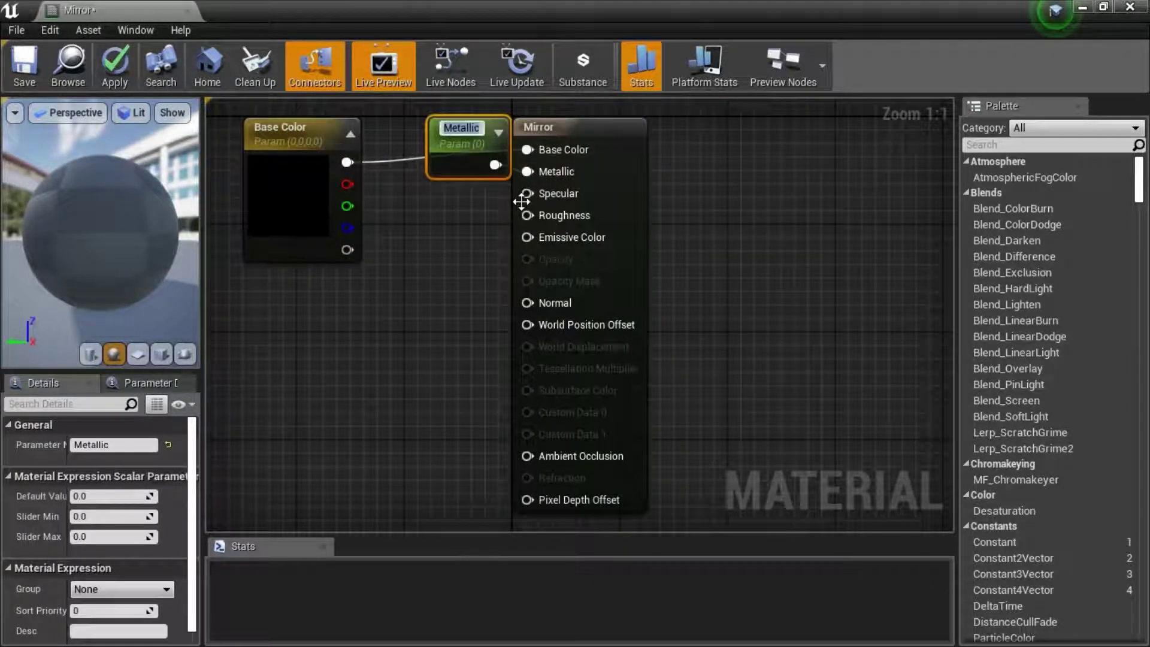
left_click_drag(483, 147, 332, 311)
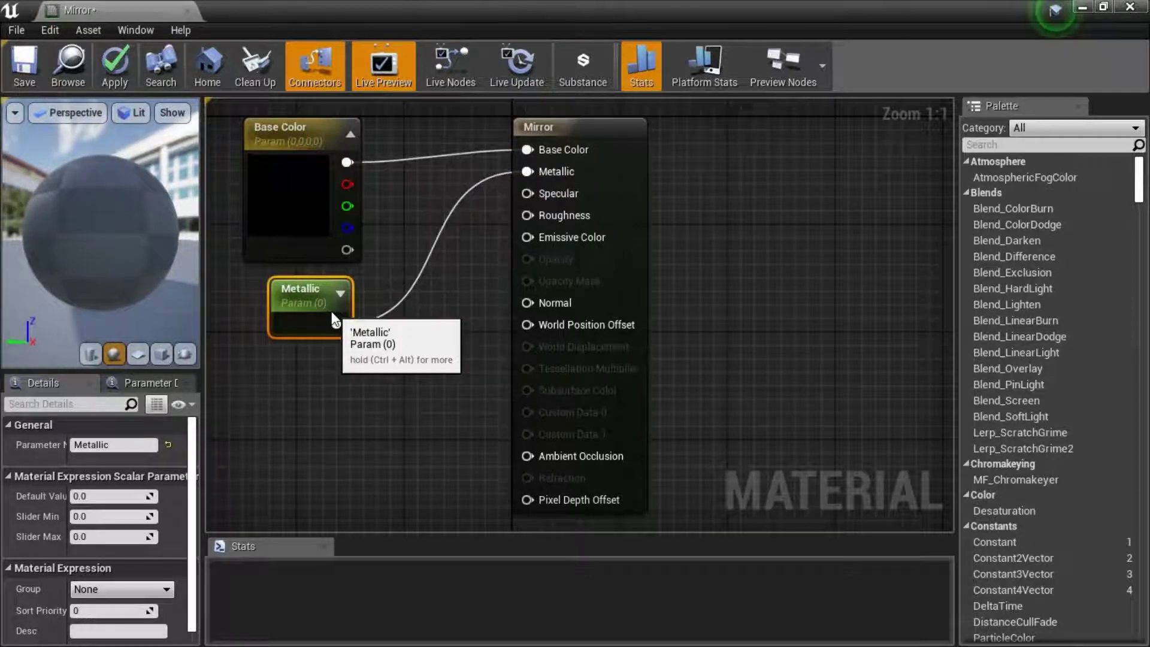
Step: Promote Roughness to a parameter below Metallic and open the Base Color colour picker
right_click(559, 222)
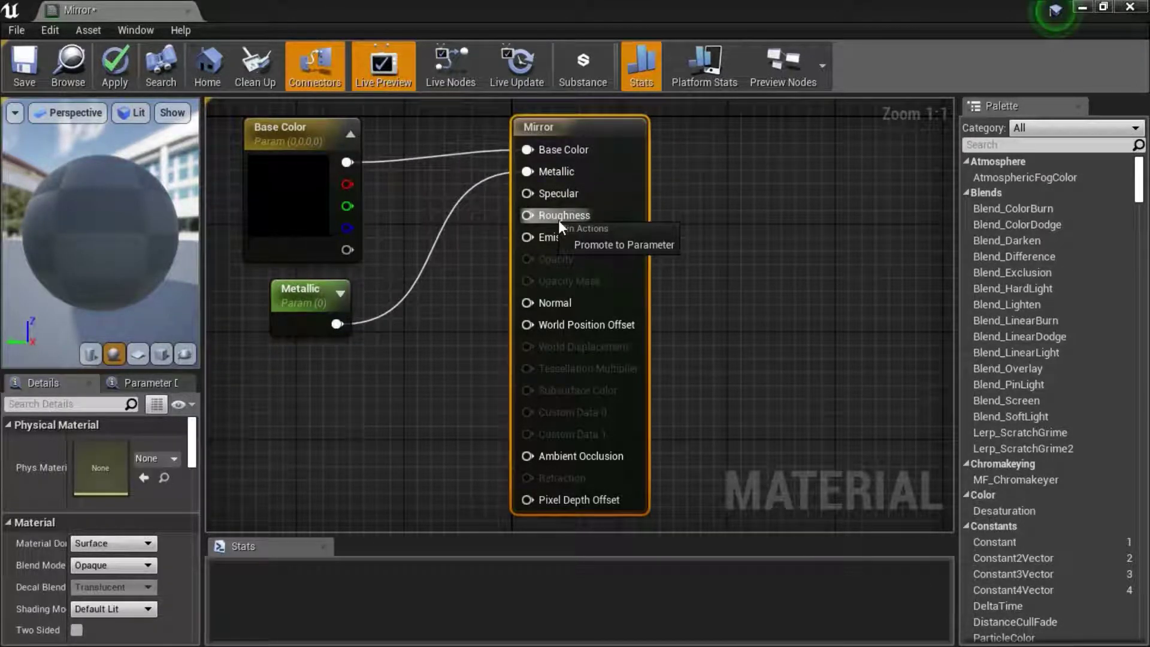
left_click(575, 239)
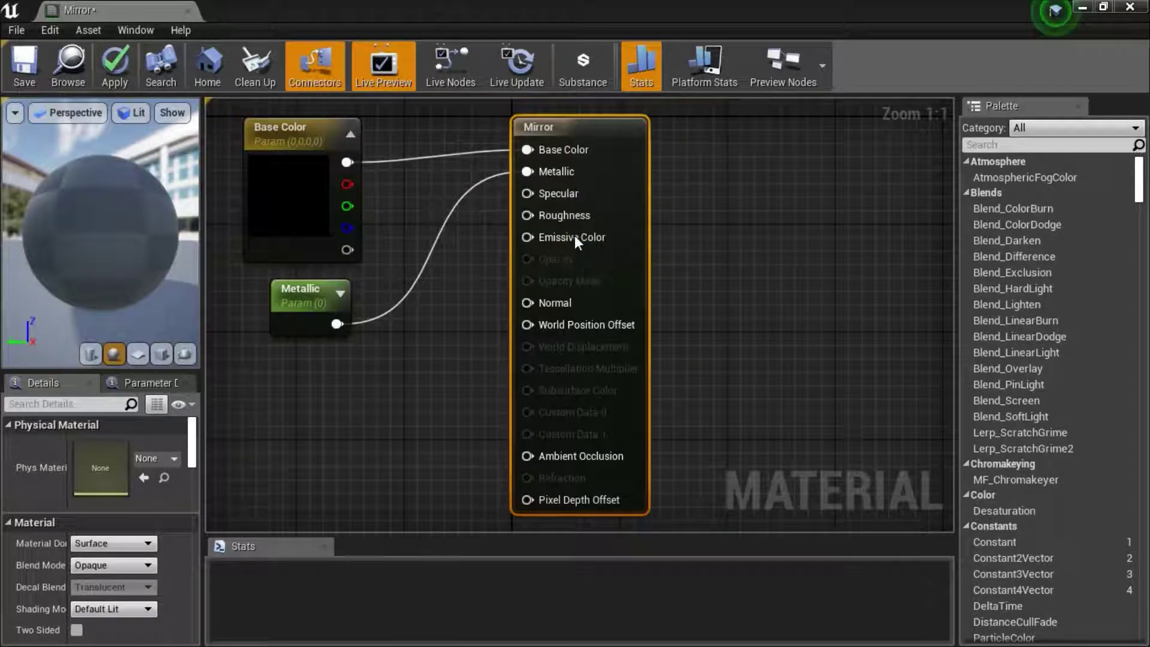
left_click_drag(472, 149, 304, 392)
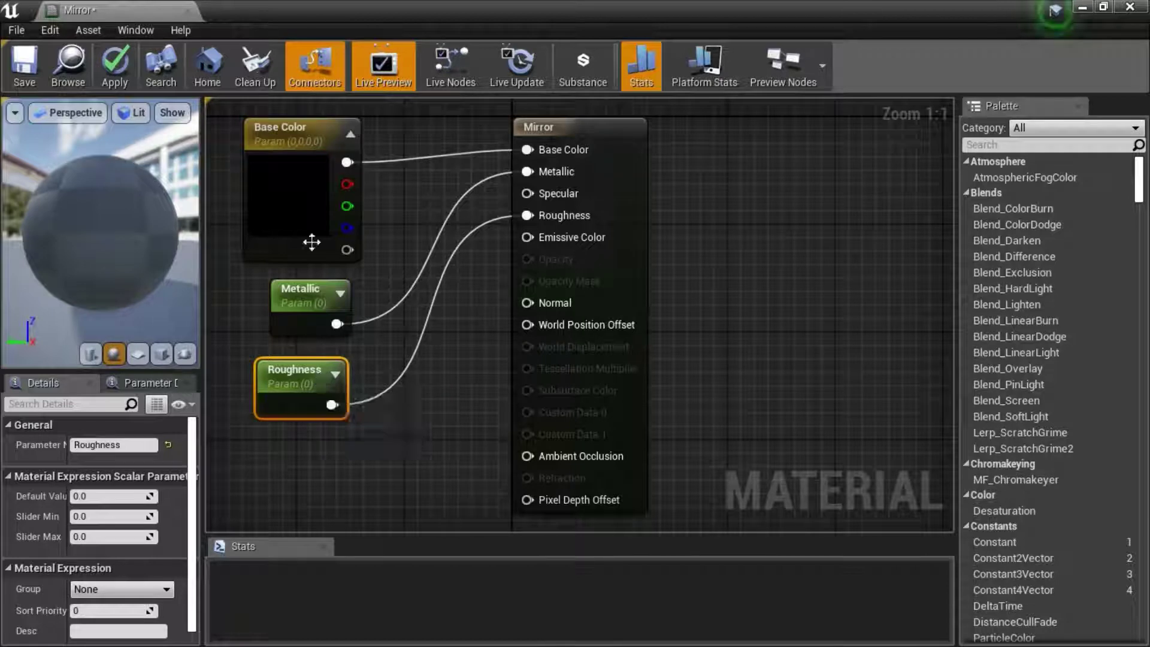
left_click(308, 207)
double_click(308, 208)
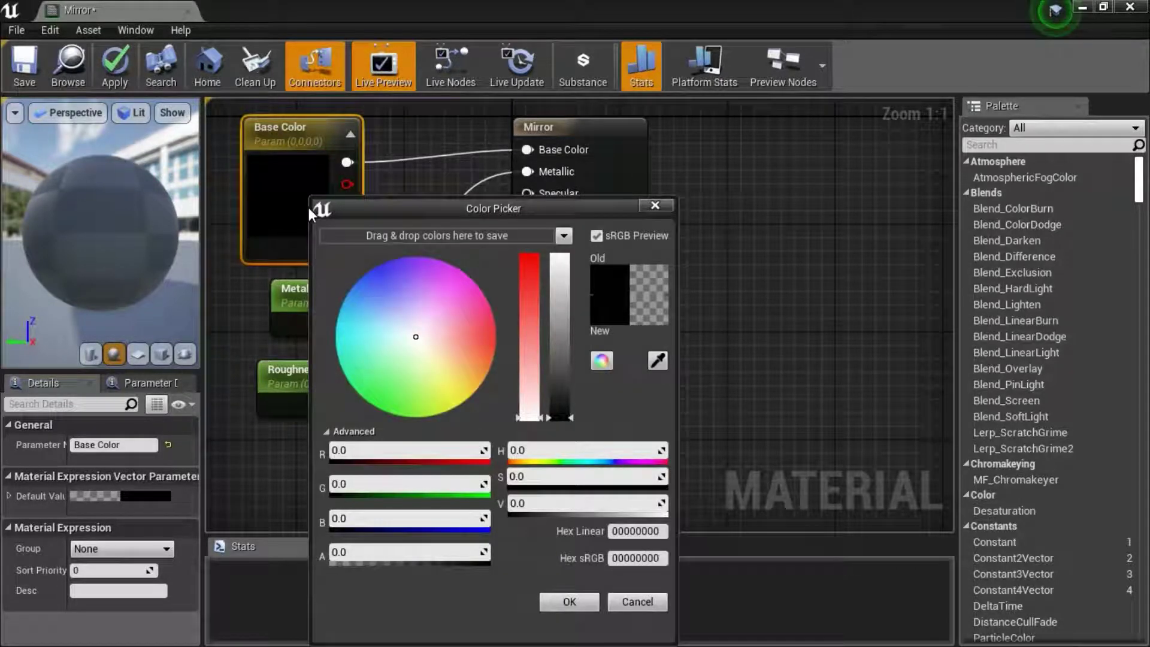
Step: Set the Base Color to pure white with hex linear value ffffffff
left_click(633, 530)
type("ff")
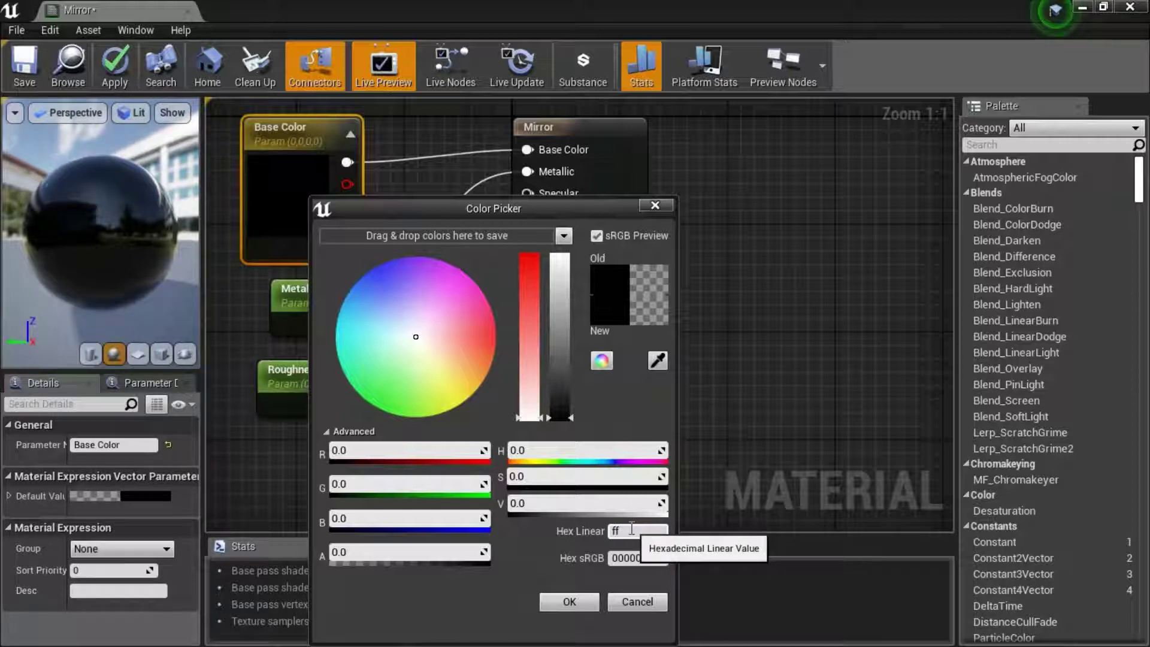
type("ffff")
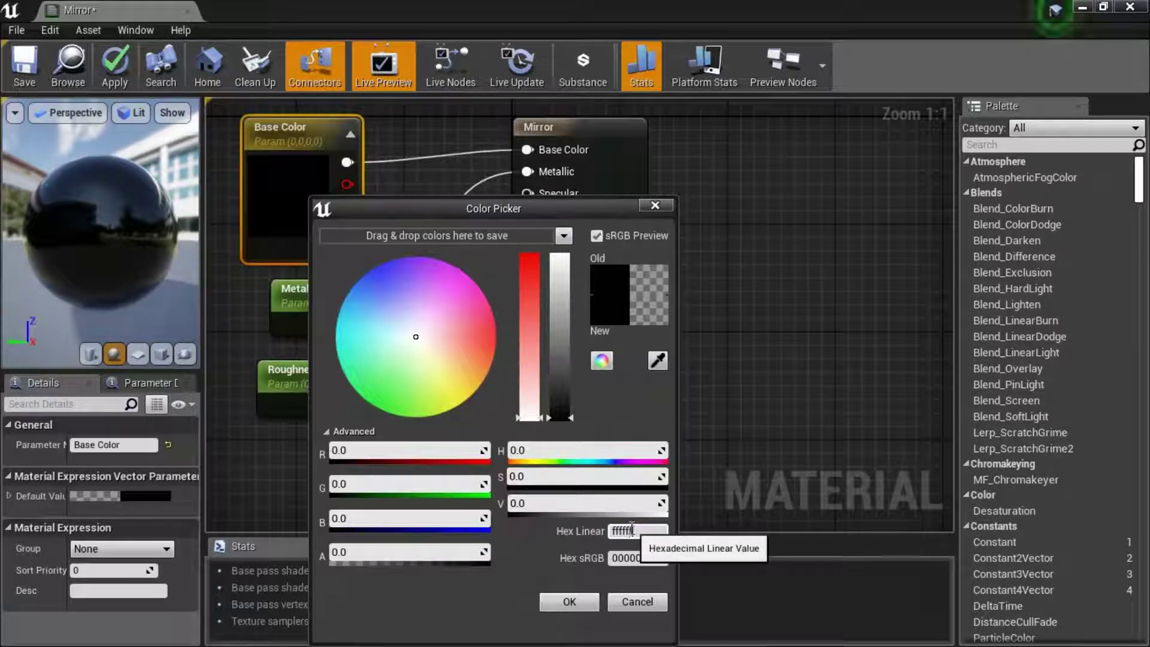
type("ff")
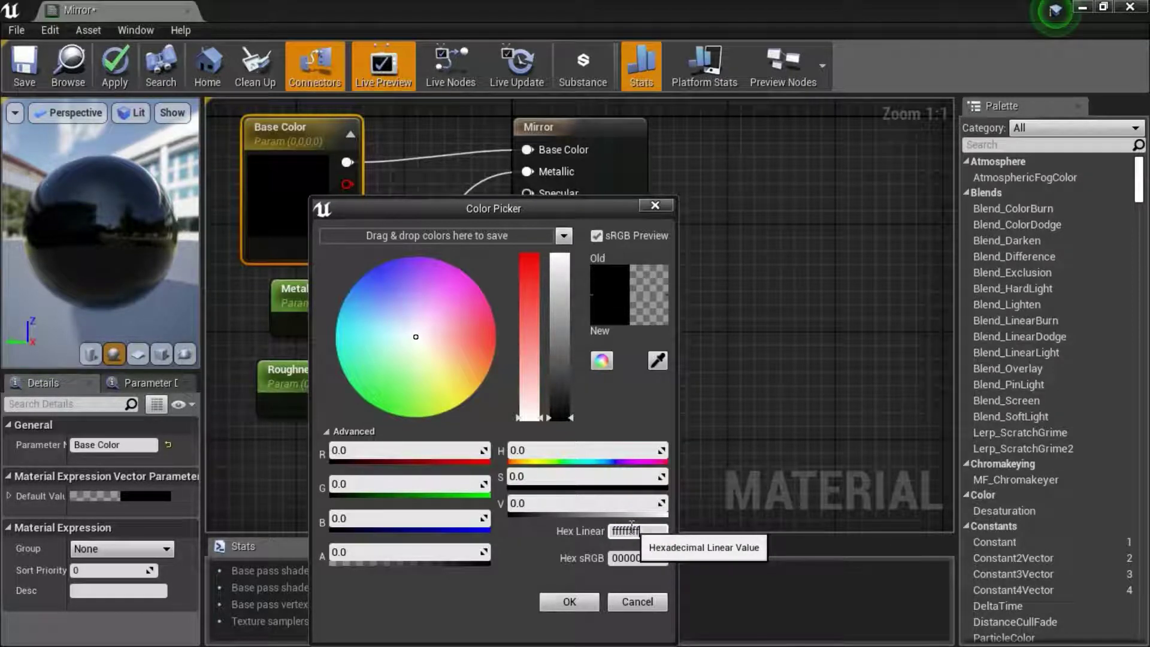
left_click(566, 601)
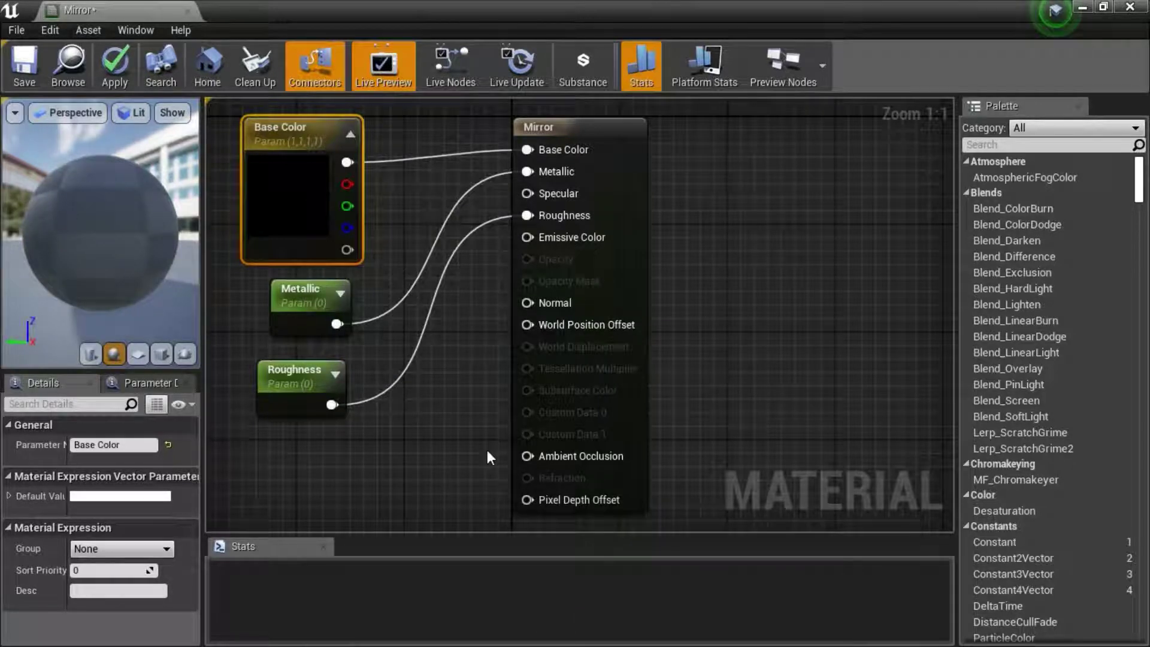
Step: Set the Metallic parameter's default value to 1
left_click(314, 291)
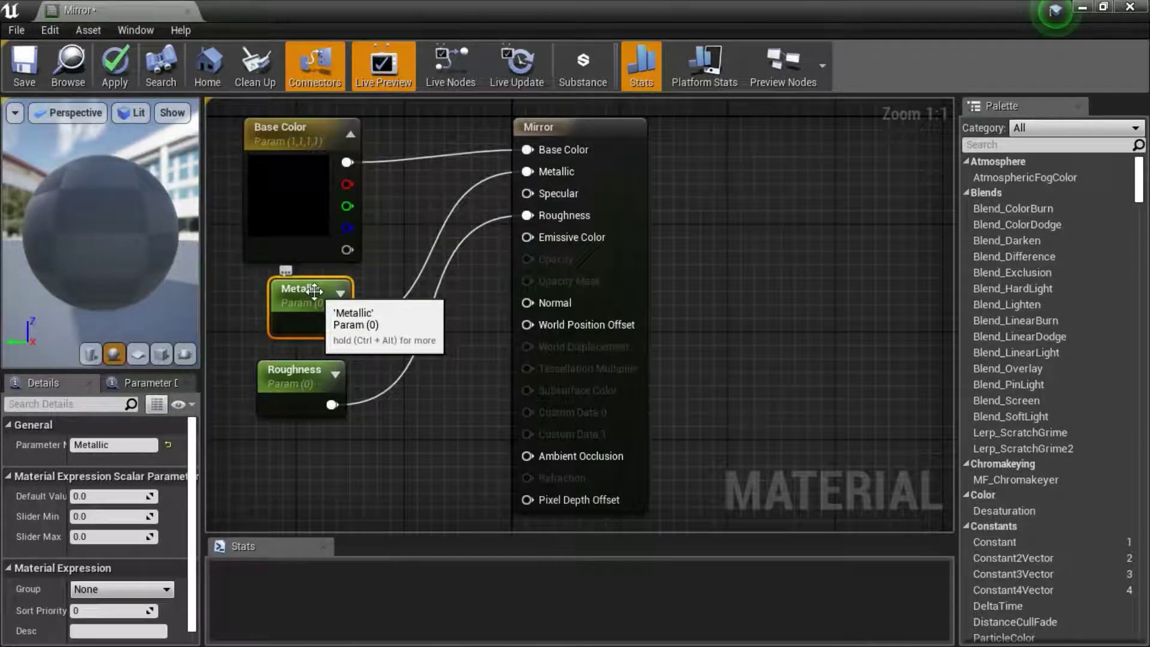
left_click(89, 497)
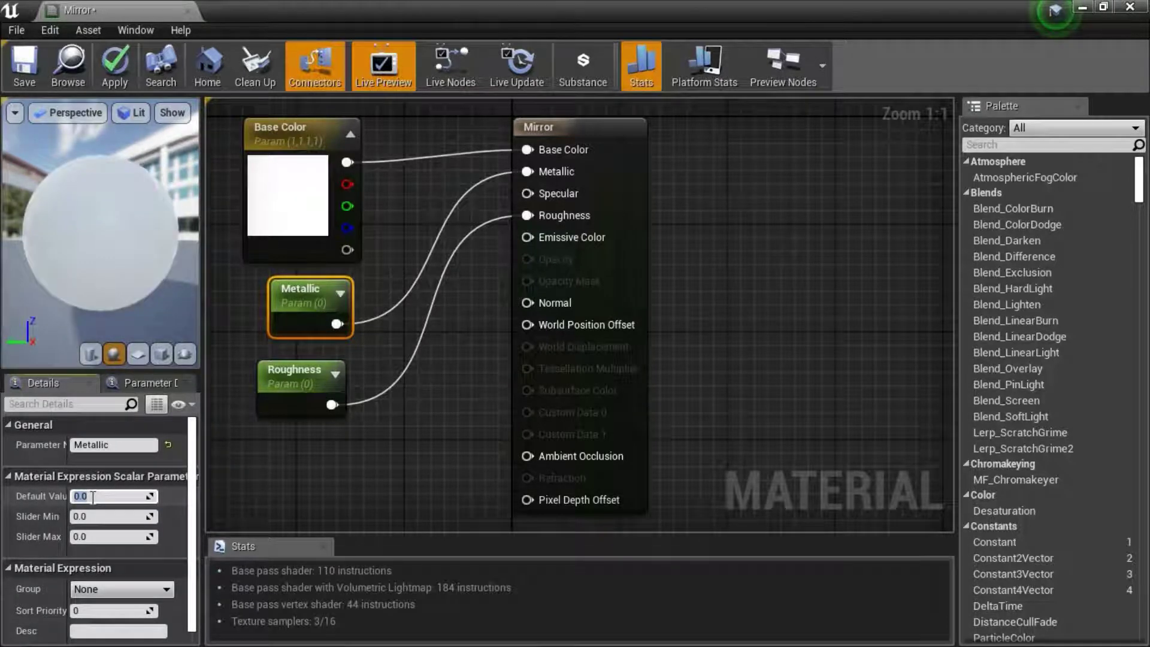
type("1")
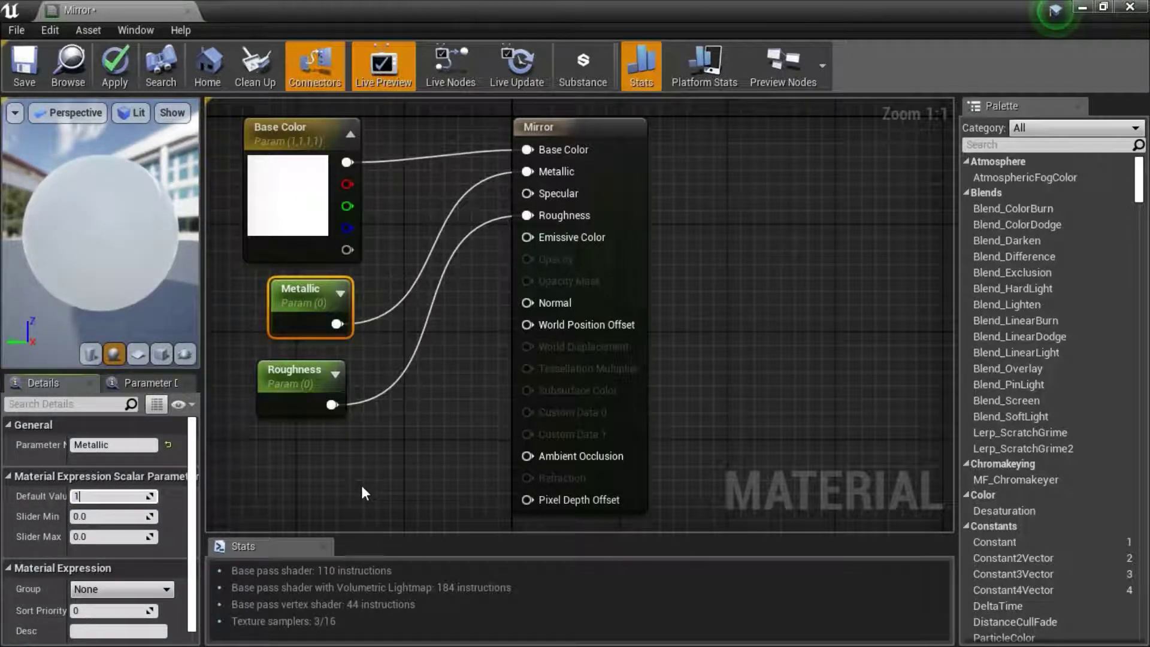
left_click(320, 372)
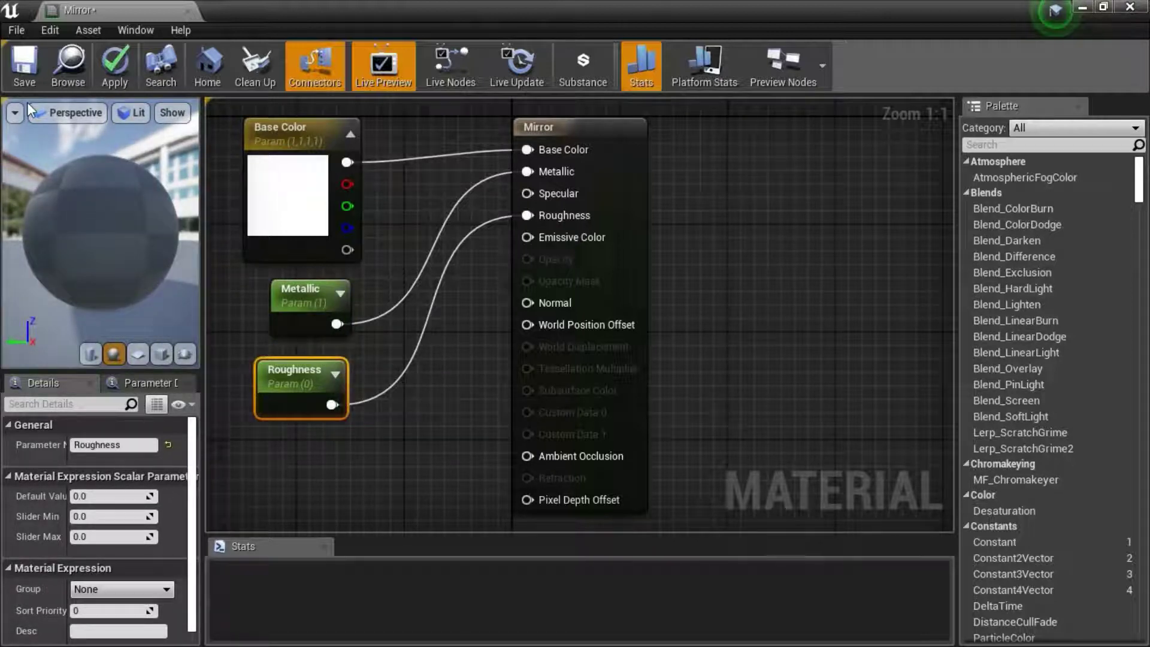
Step: Save the Mirror material as /Game/Mirror and minimize the Material Editor
left_click(27, 74)
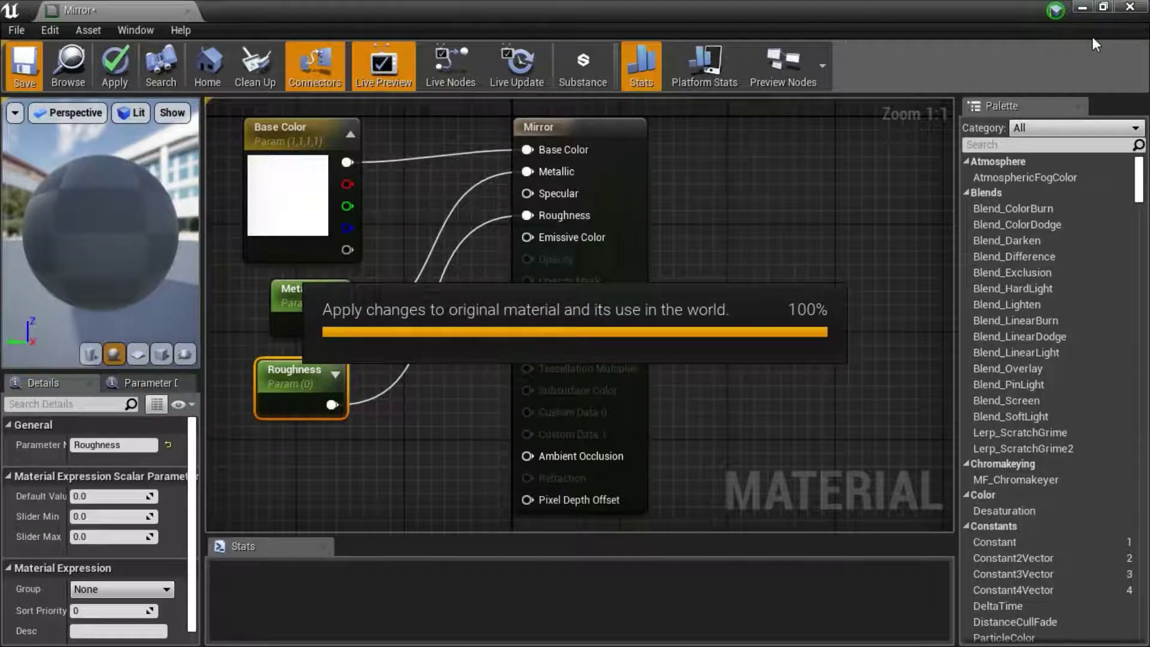
left_click(1104, 8)
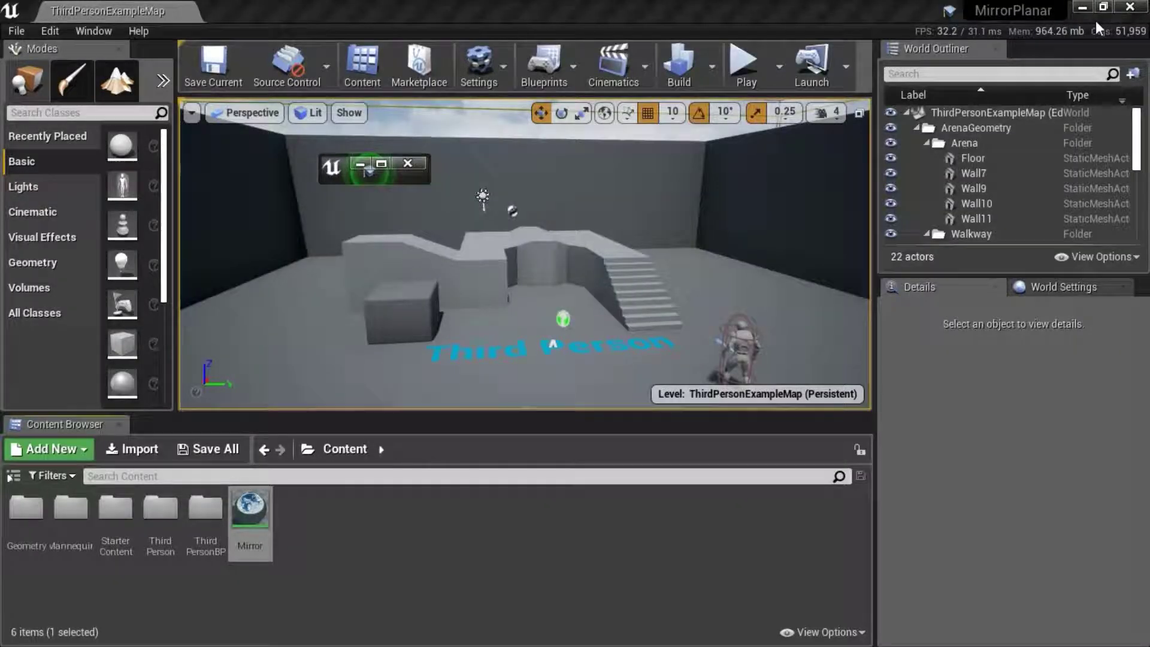
Step: Place a cube by the left wall, flatten it to 6.5 × 0.25 × 3.25, and apply Mirror
left_click(410, 163)
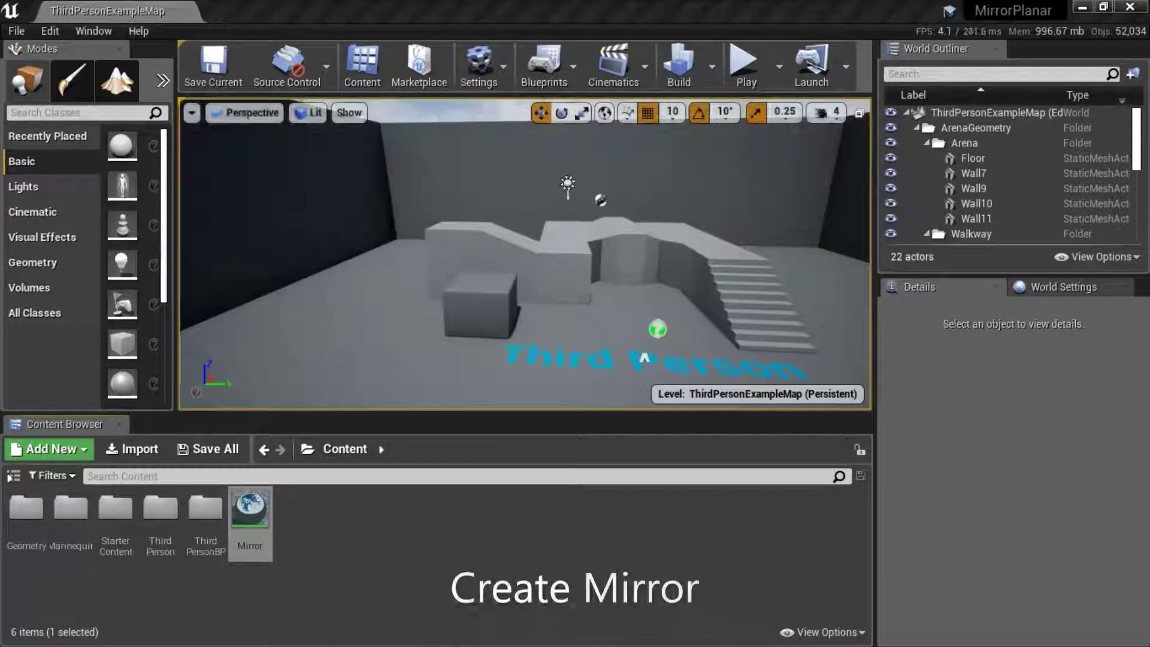
left_click_drag(122, 343, 302, 216)
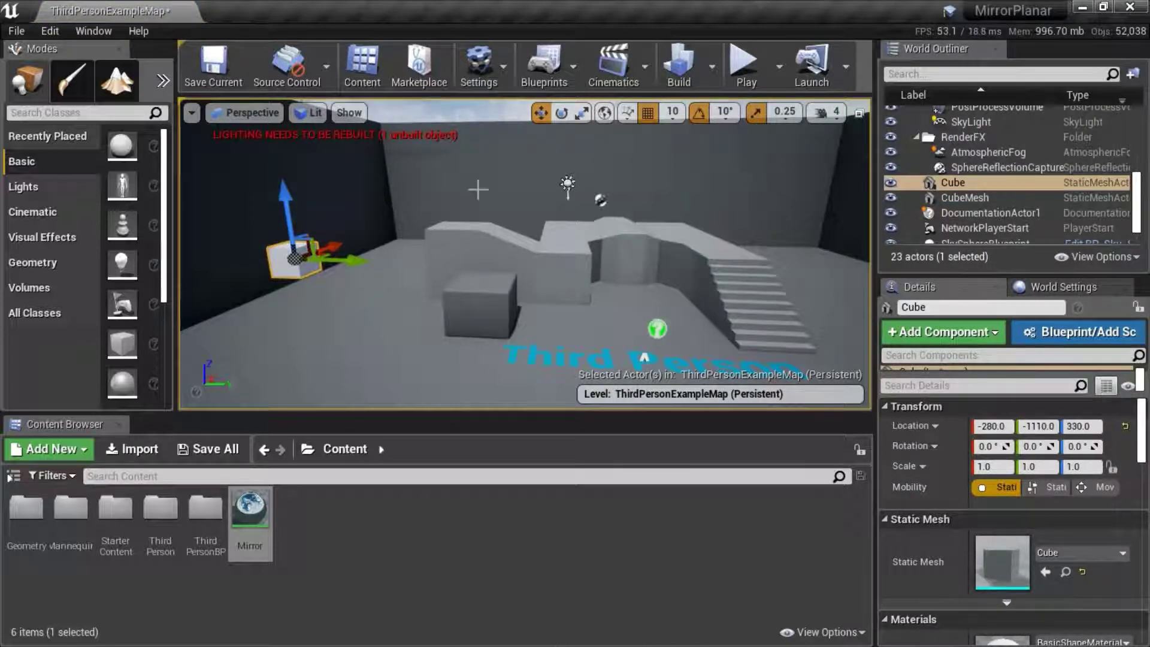
left_click(582, 113)
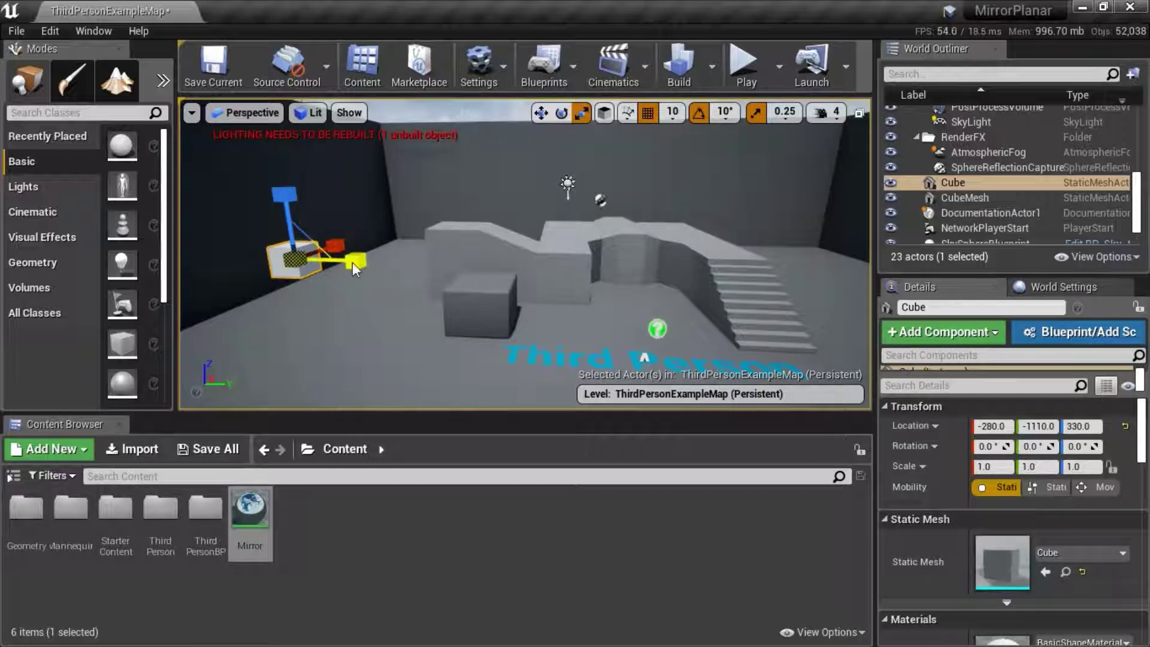
left_click_drag(352, 263, 369, 240)
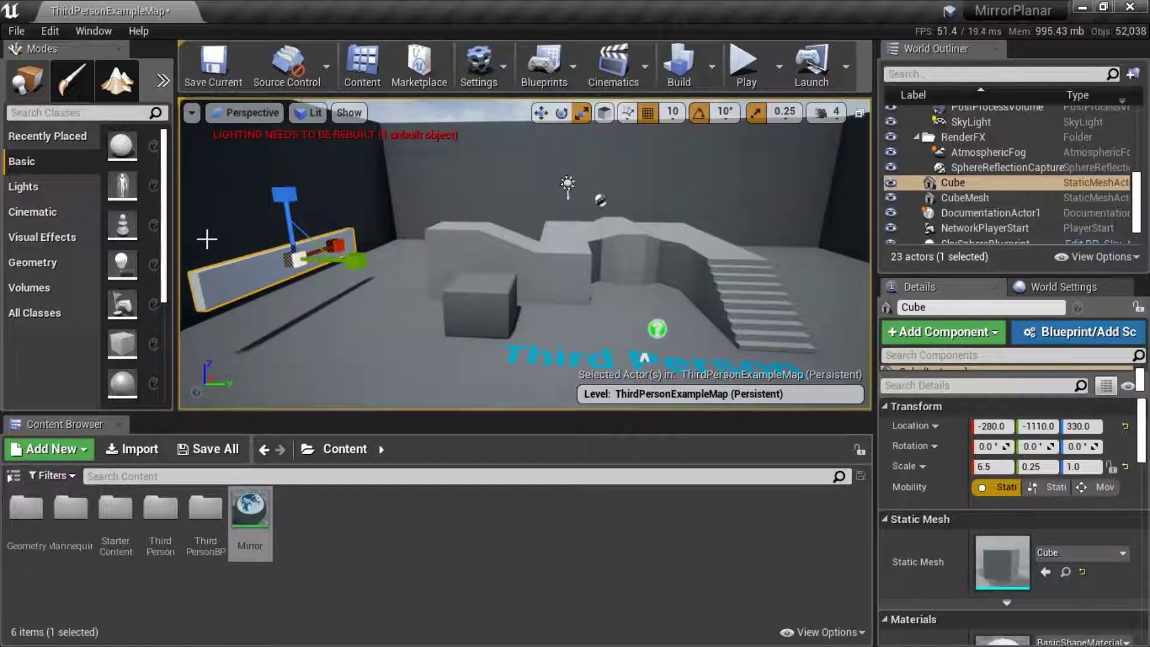
left_click_drag(285, 194, 284, 155)
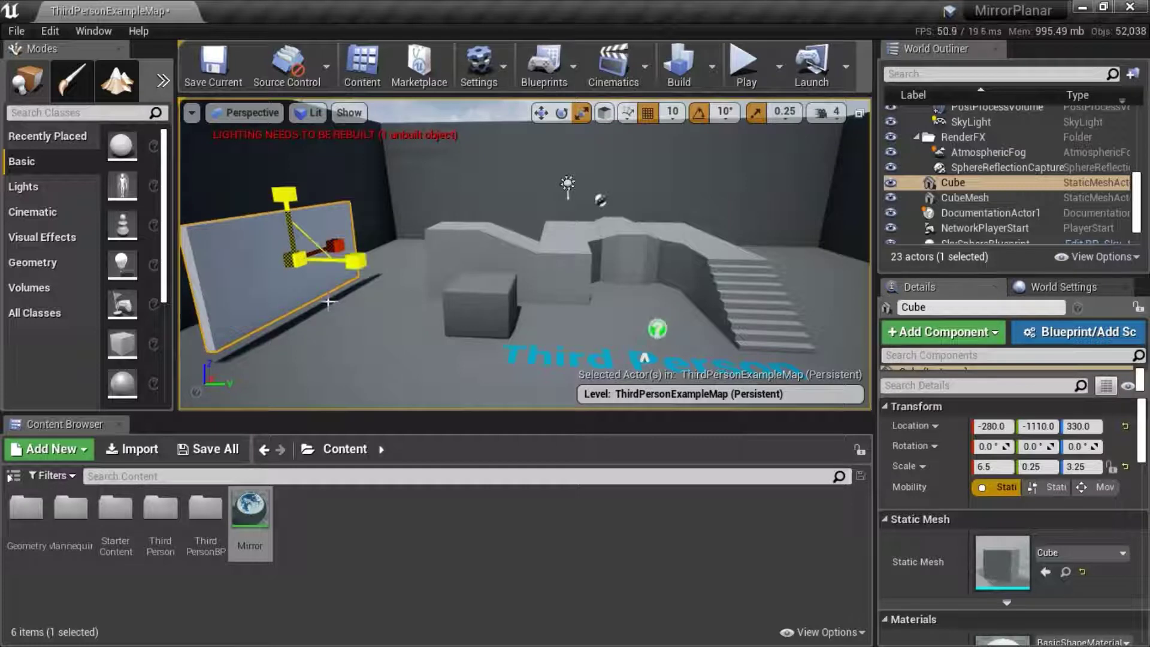
left_click(249, 516)
left_click_drag(249, 515, 253, 309)
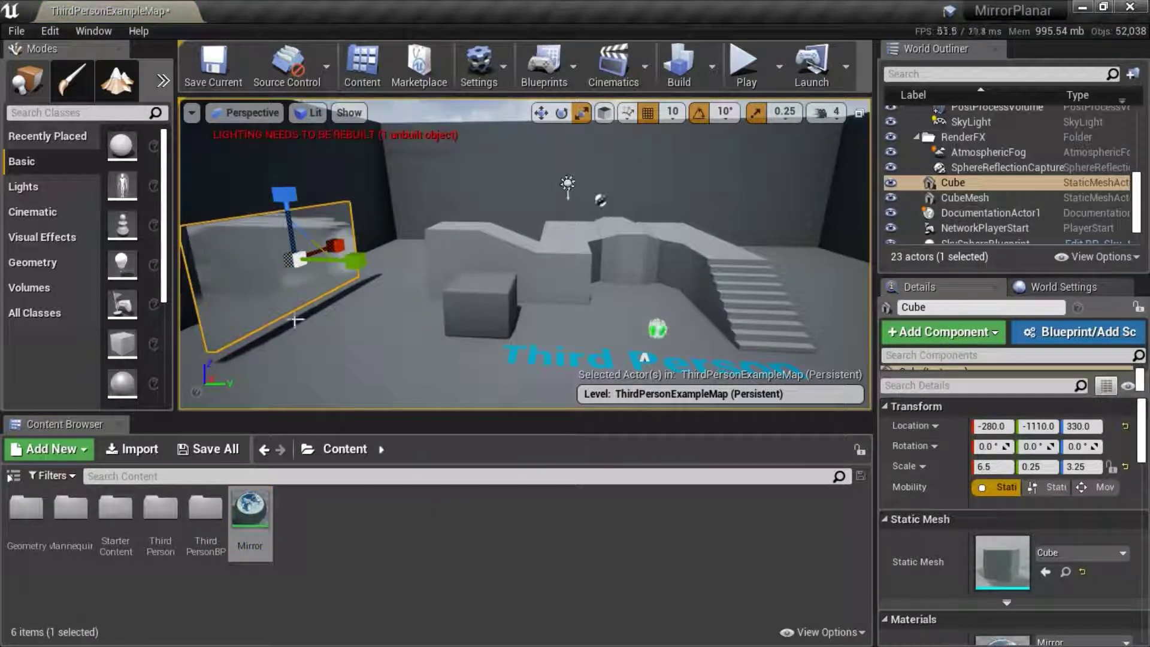
Step: Place a Planar Reflection actor near the mirror and rotate it upright to -90 degrees
left_click(541, 114)
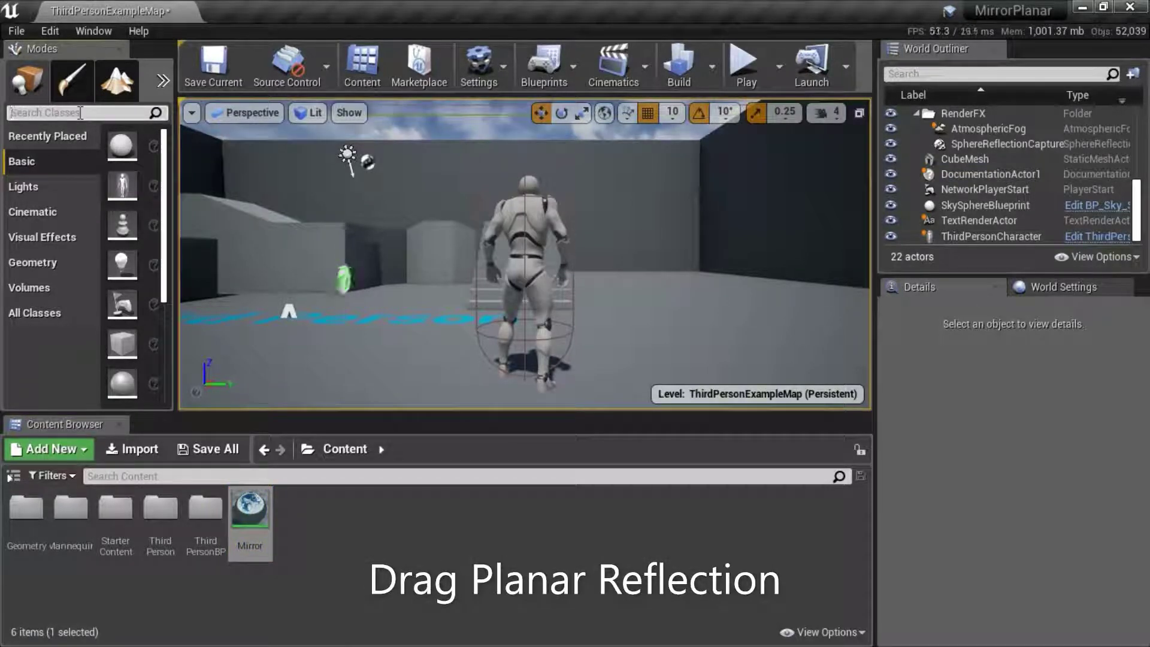
type("plan")
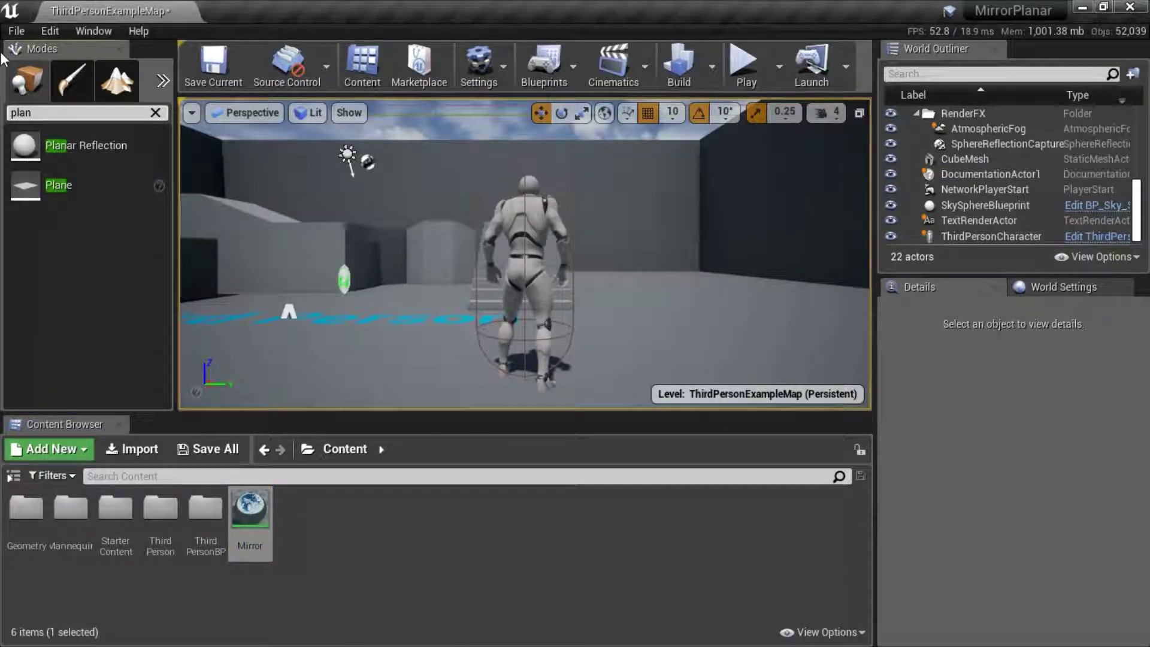
left_click_drag(65, 146, 349, 223)
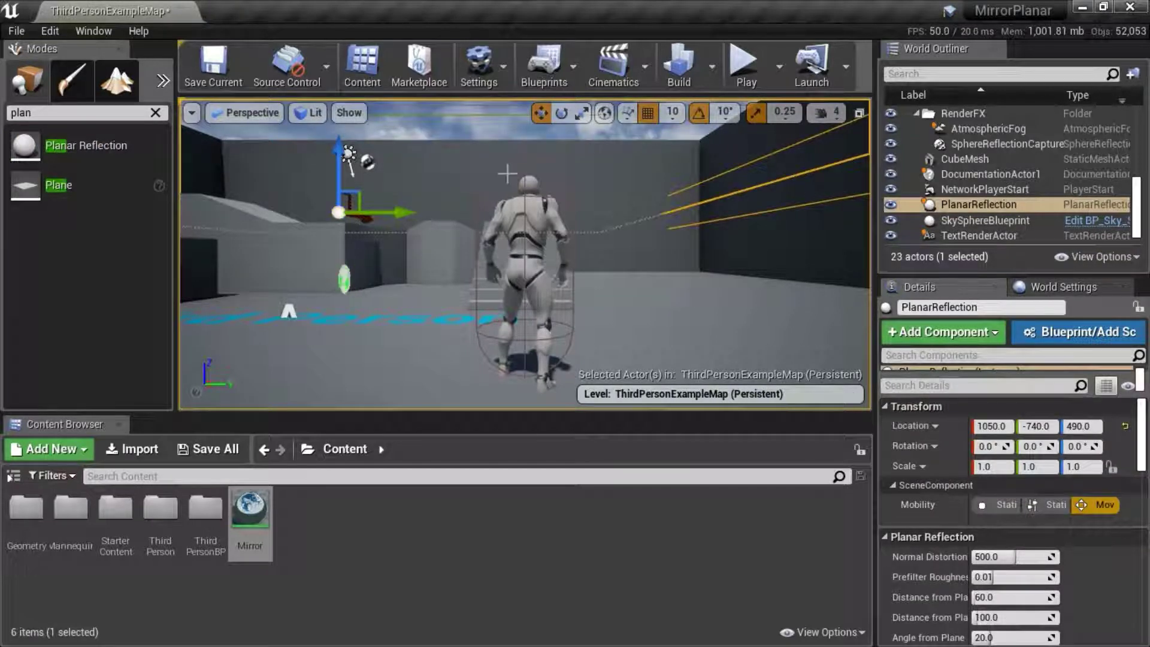
left_click(562, 113)
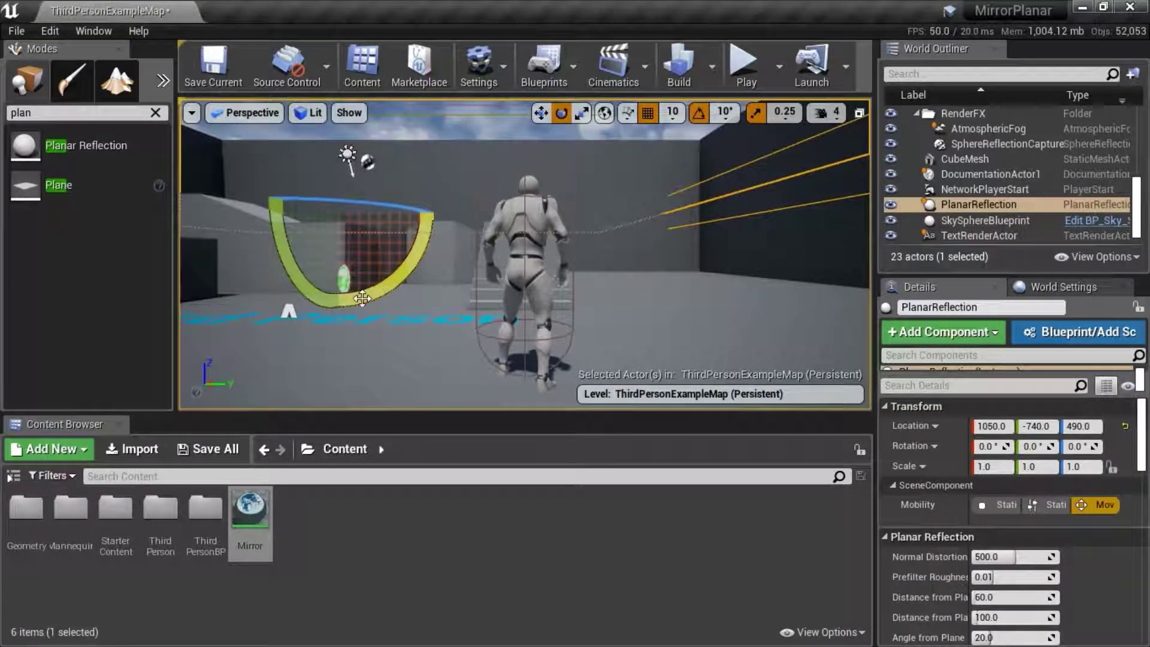
left_click_drag(380, 283, 270, 294)
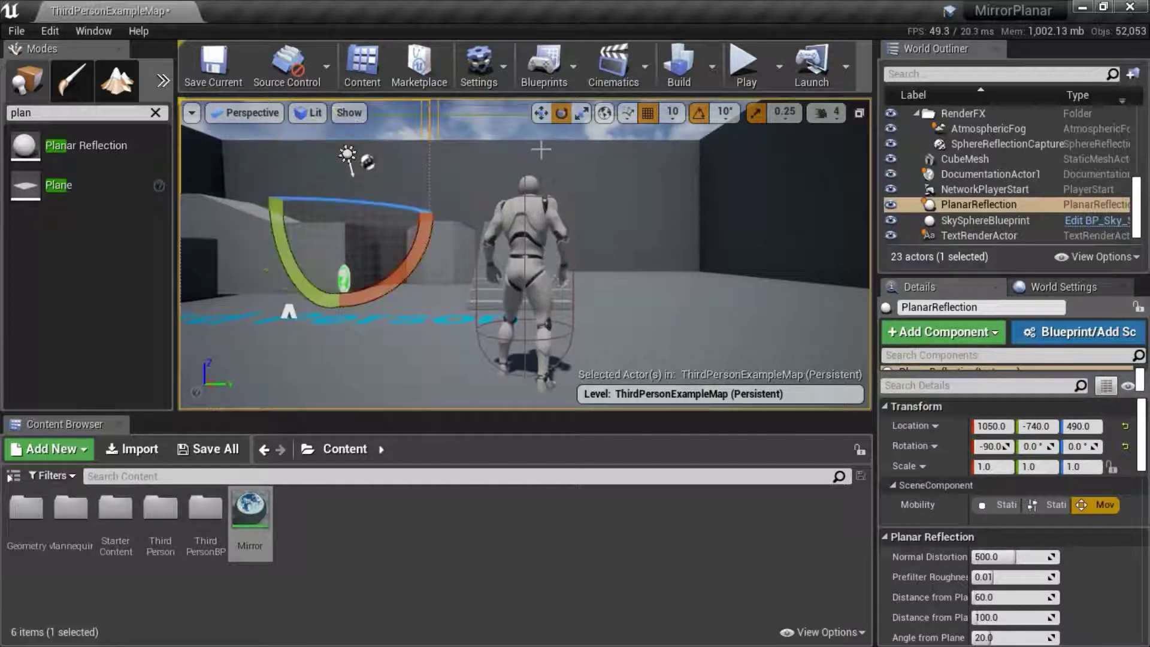
left_click(542, 113)
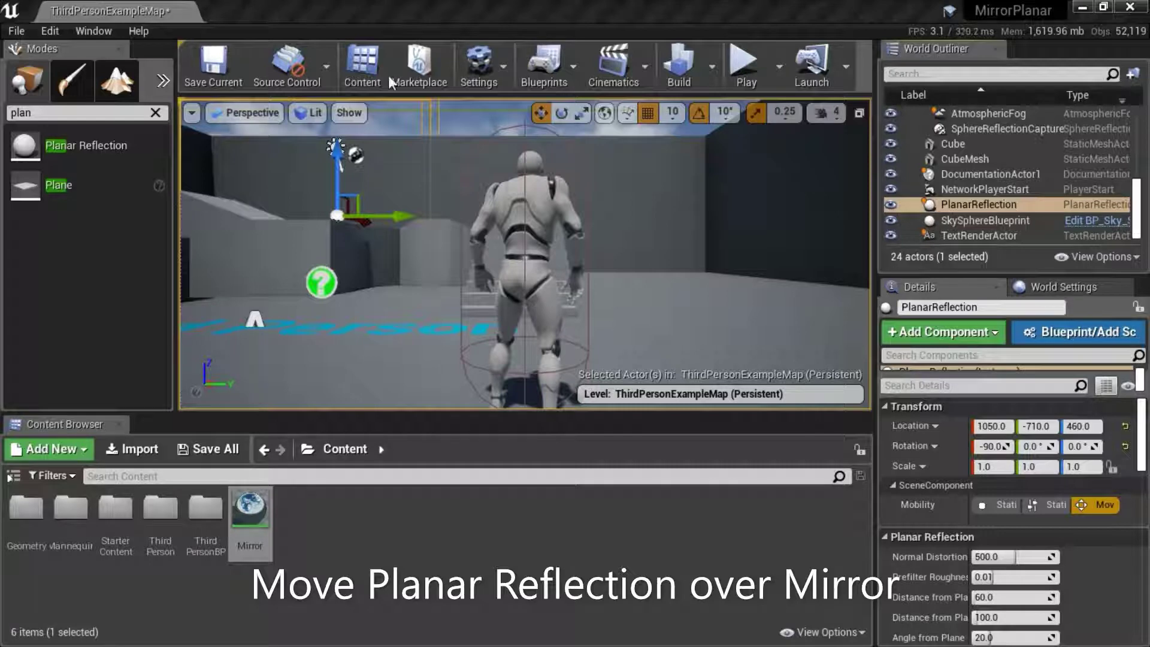
Step: In Top view, slide the Planar Reflection along Y to -1110 onto the mirror, then return to Perspective
left_click(275, 113)
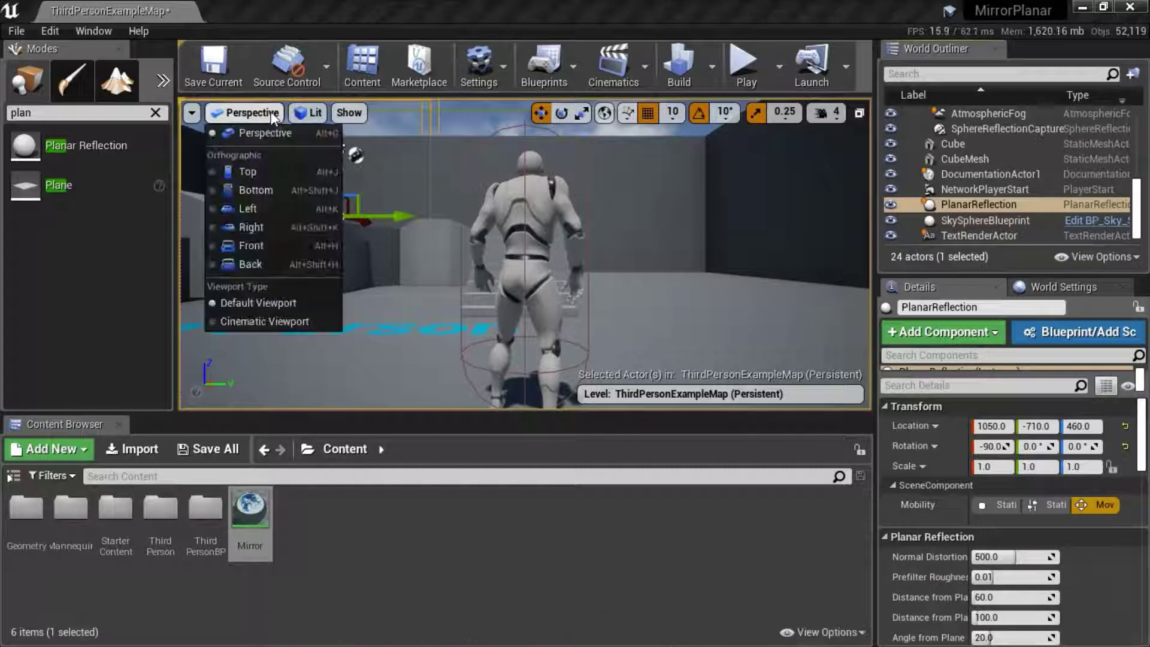
left_click(271, 172)
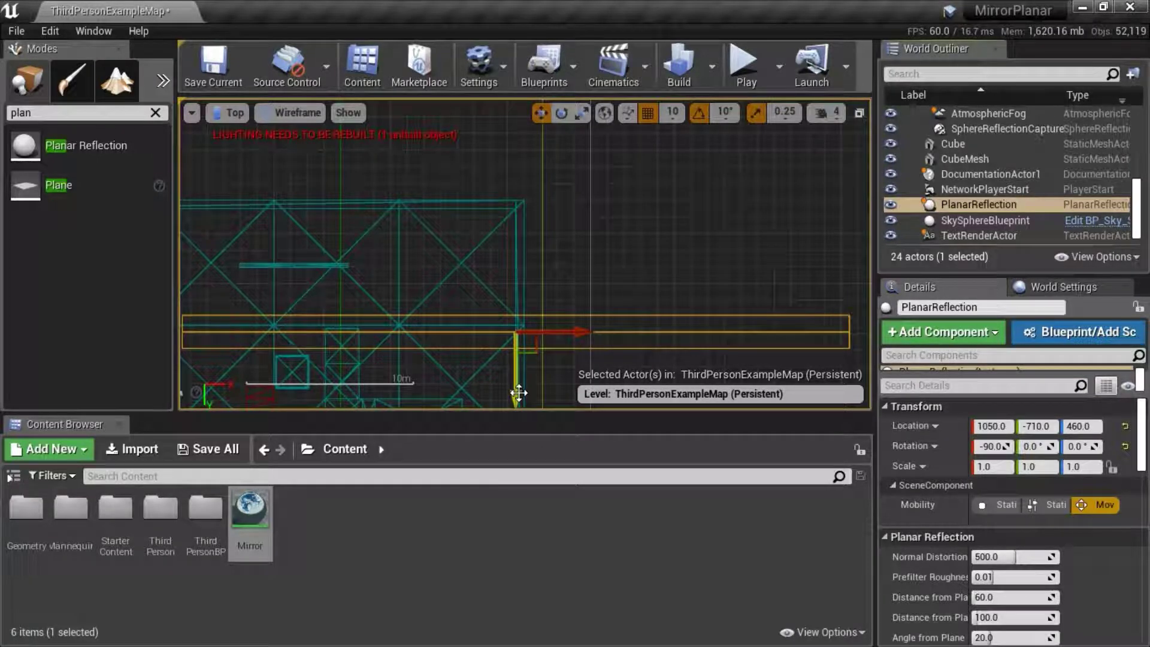
left_click_drag(514, 390, 502, 325)
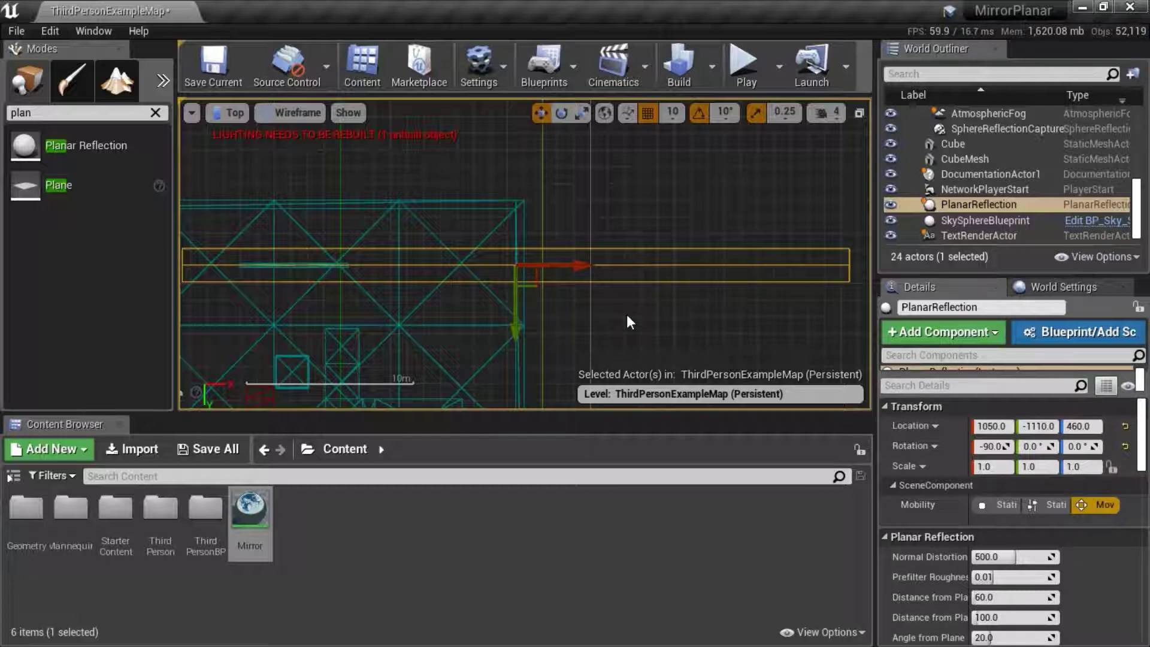
left_click(232, 117)
left_click(254, 143)
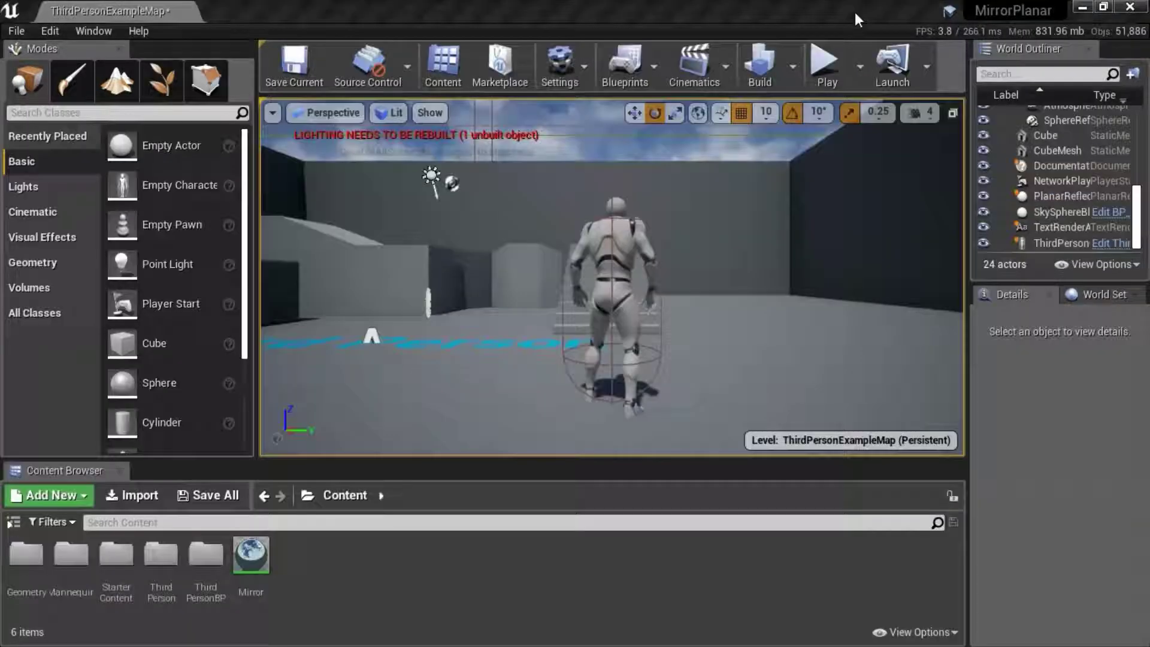
left_click(832, 61)
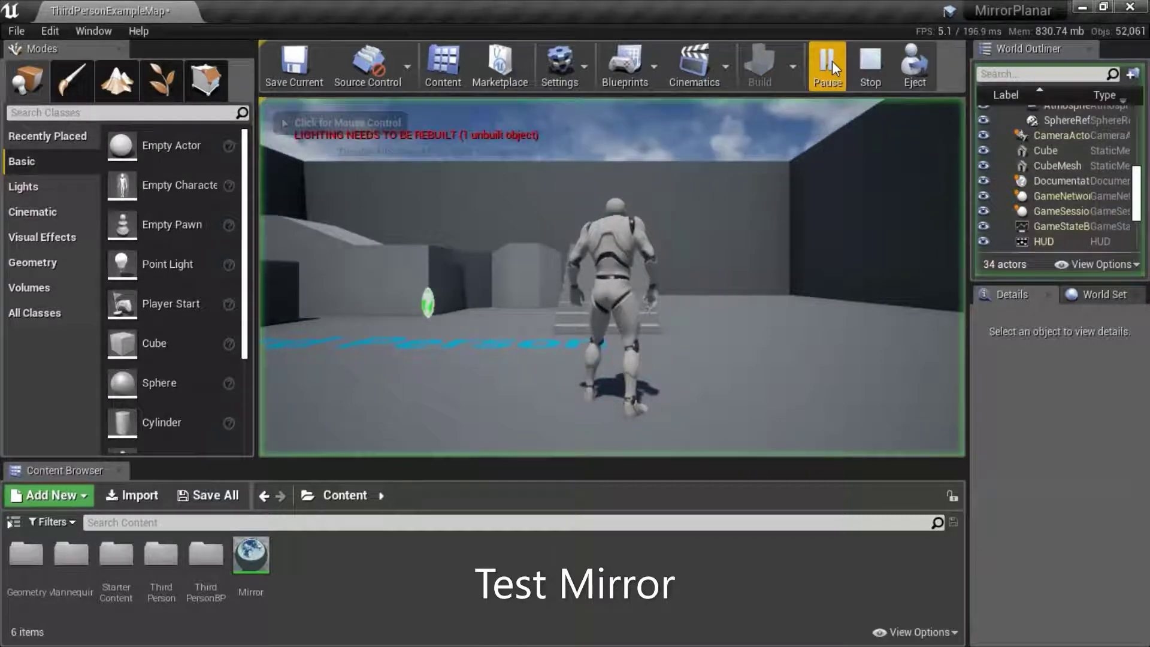
left_click(486, 218)
key("w")
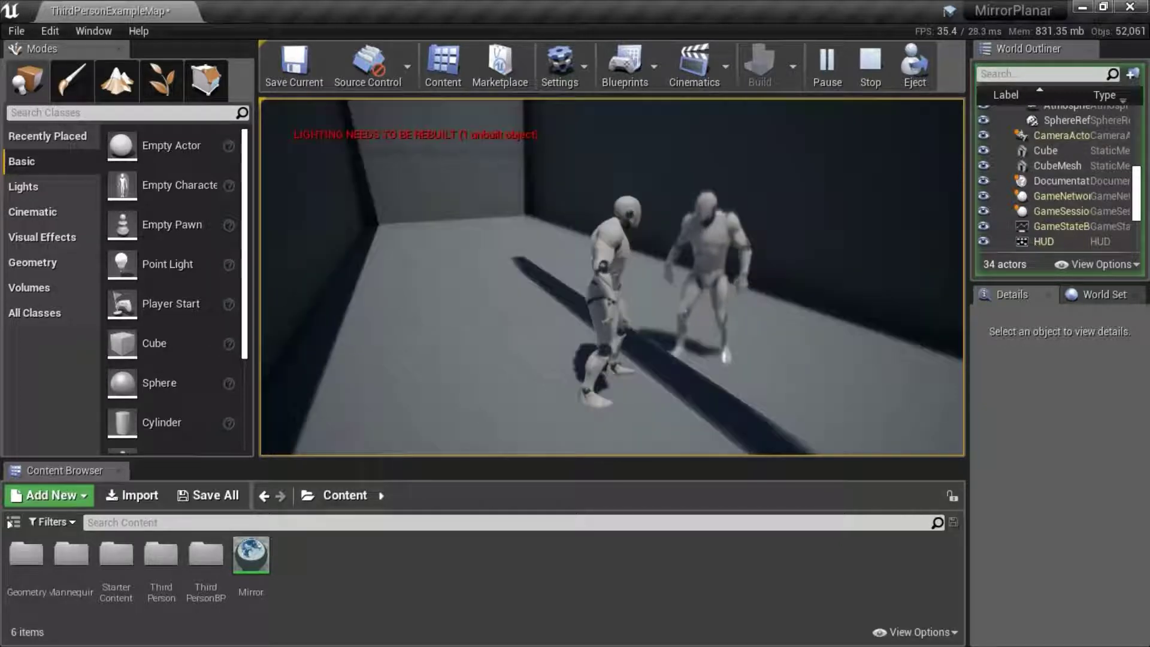
Step: Stop play and, in Top view, rotate the Planar Reflection -180 degrees over the mirror cube
key("Escape")
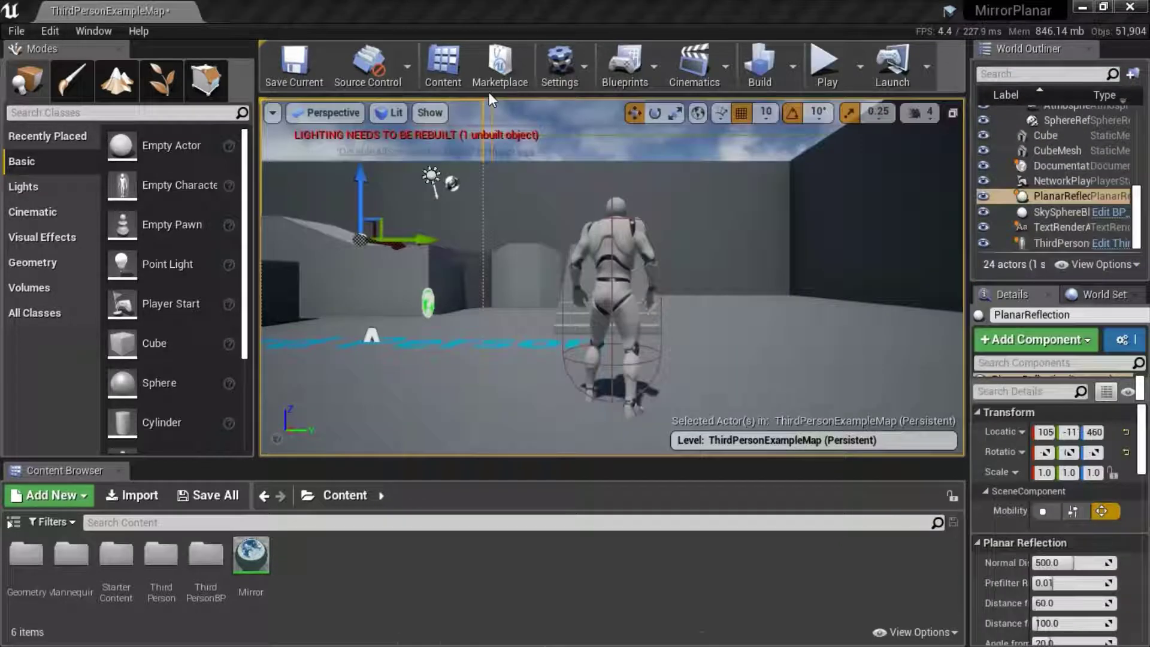
left_click(330, 113)
left_click(336, 174)
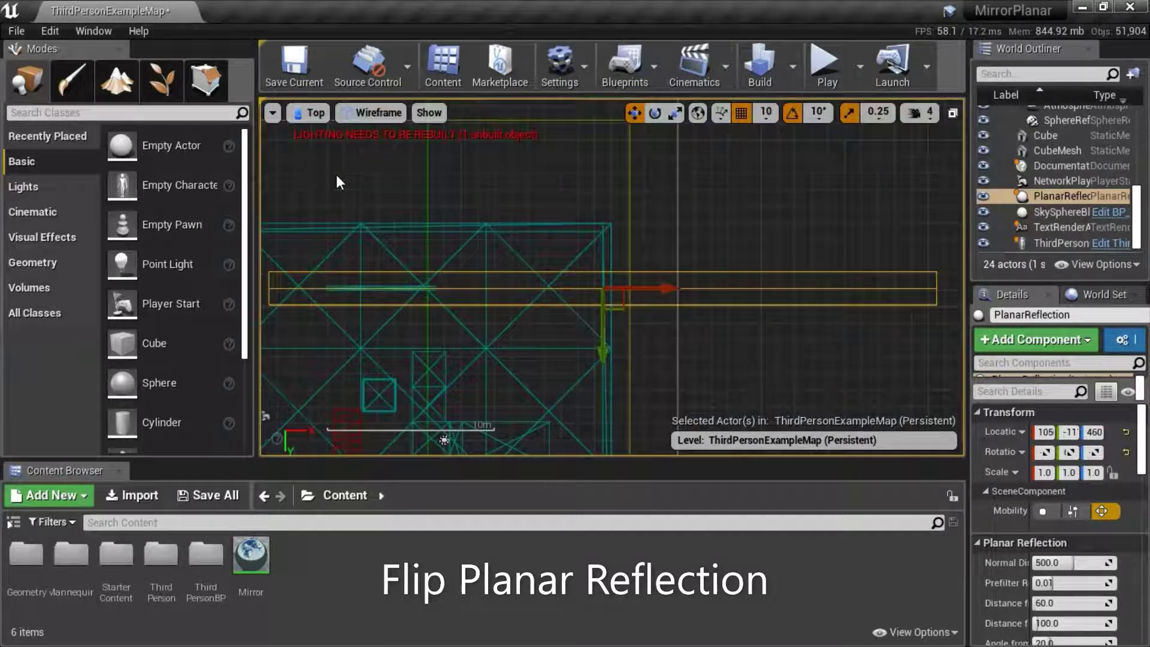
left_click(655, 112)
left_click_drag(603, 211, 473, 294)
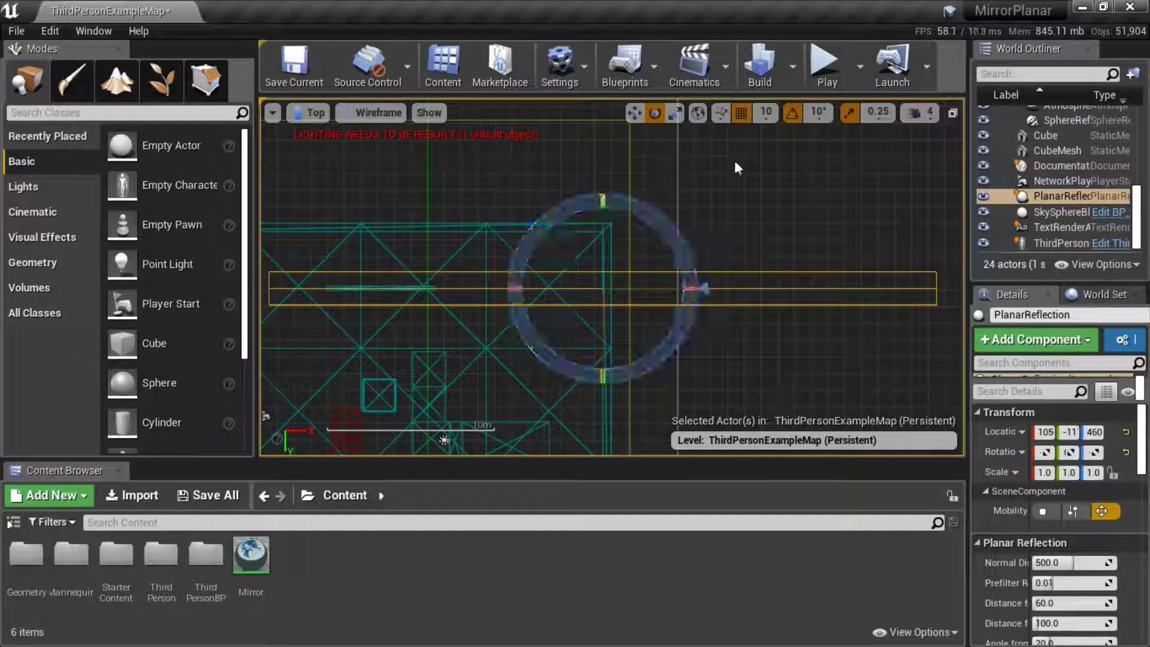
left_click(636, 115)
left_click(317, 114)
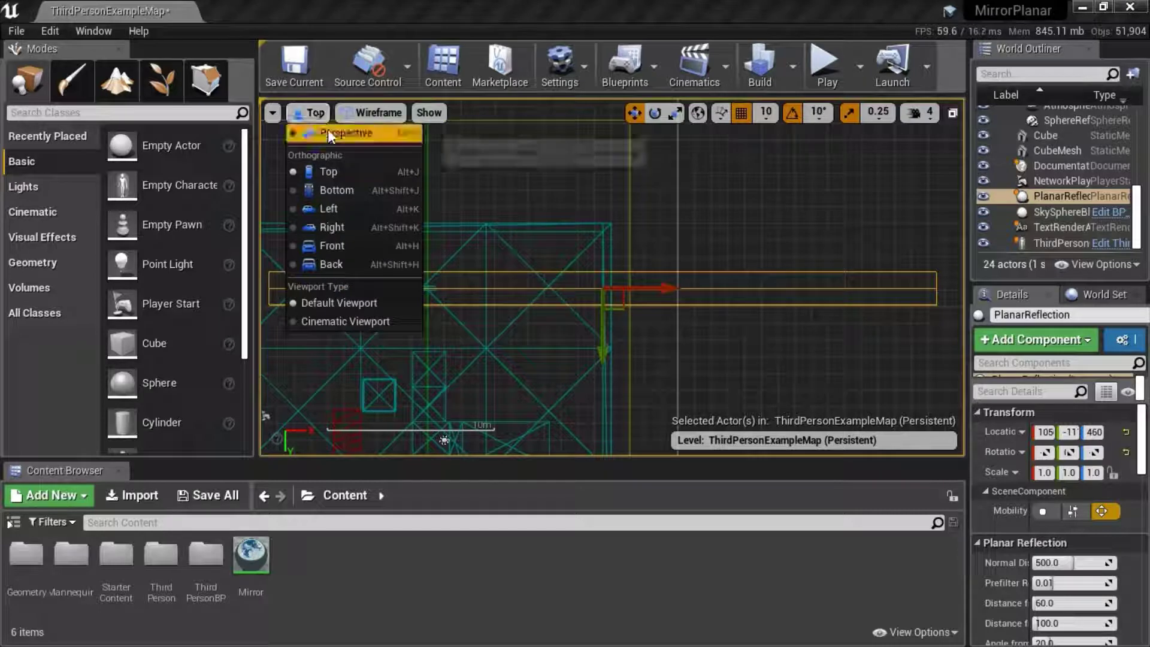
left_click(329, 129)
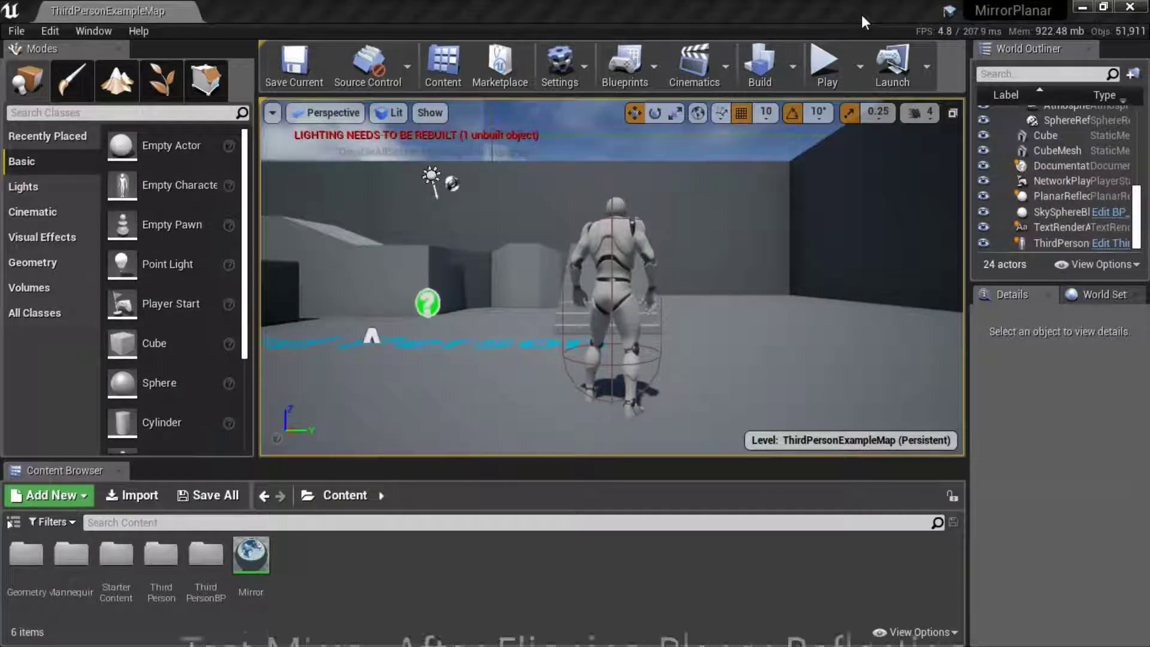
Step: Play the level and walk the character forward until its reflection shows in the flipped mirror
left_click(828, 69)
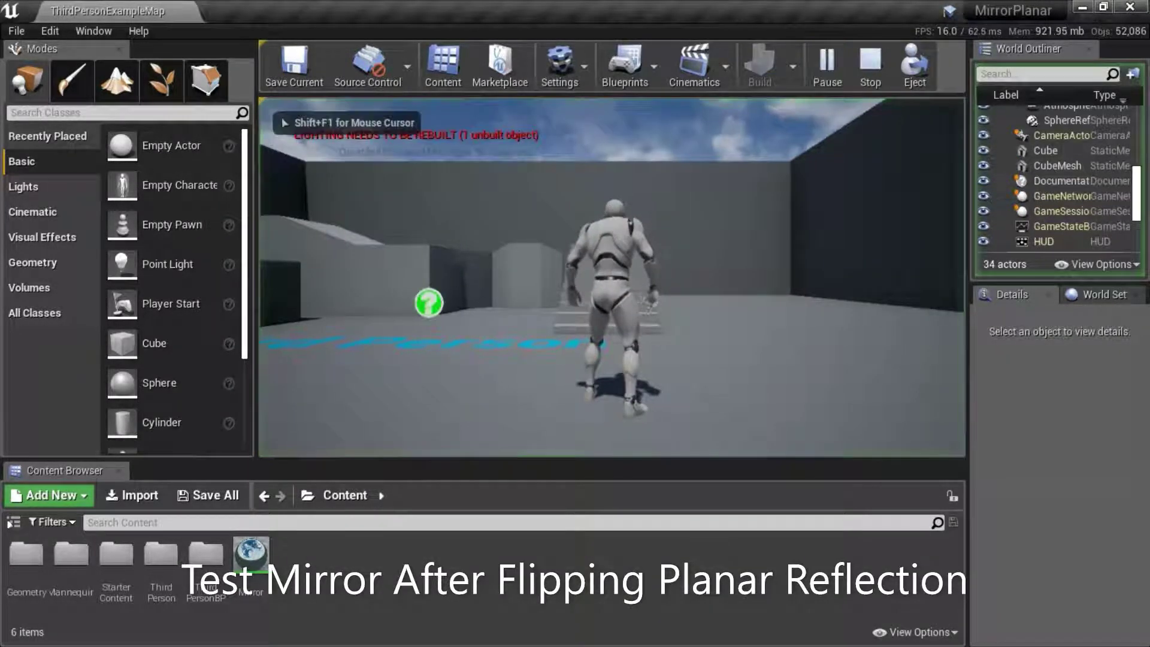
key("w")
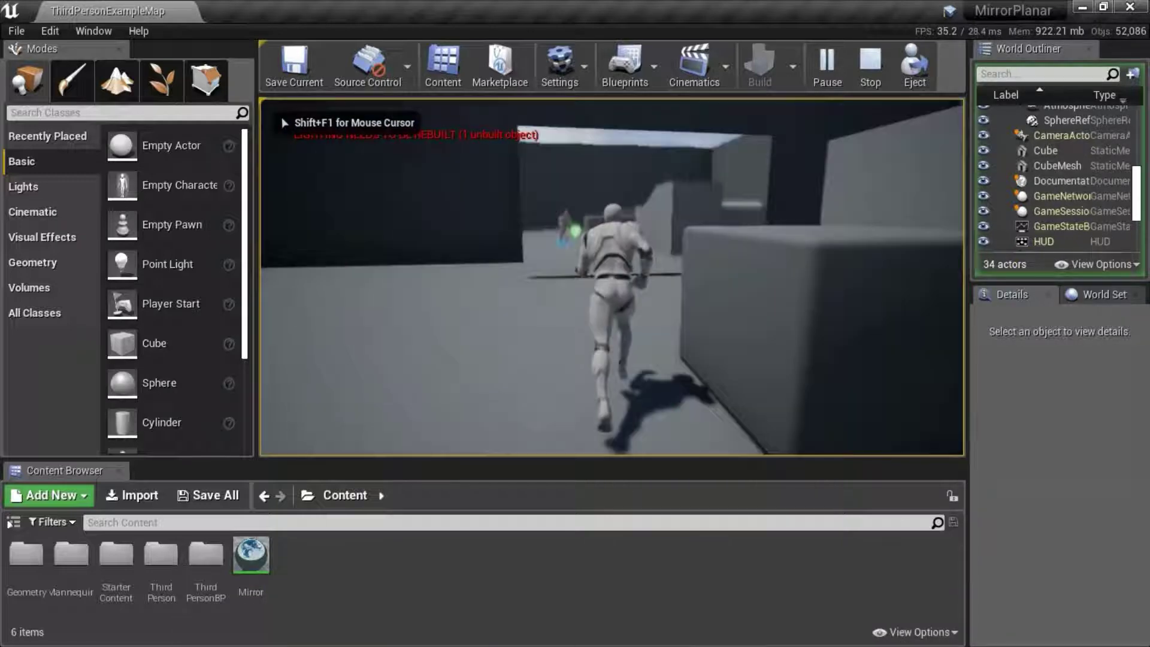
key("w")
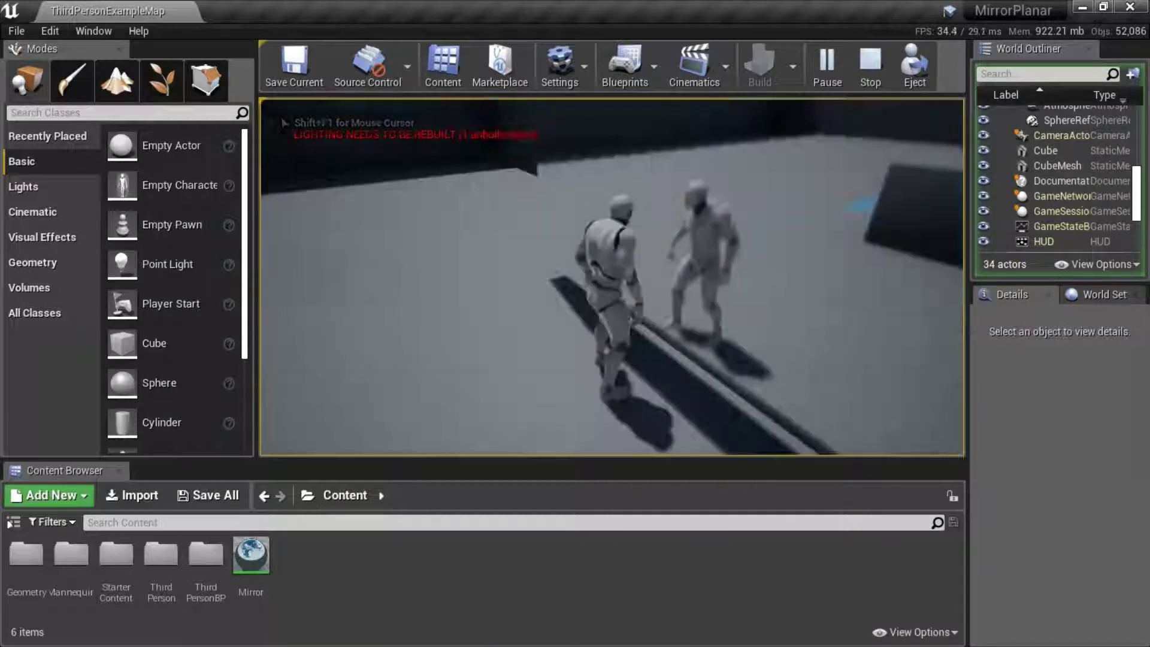